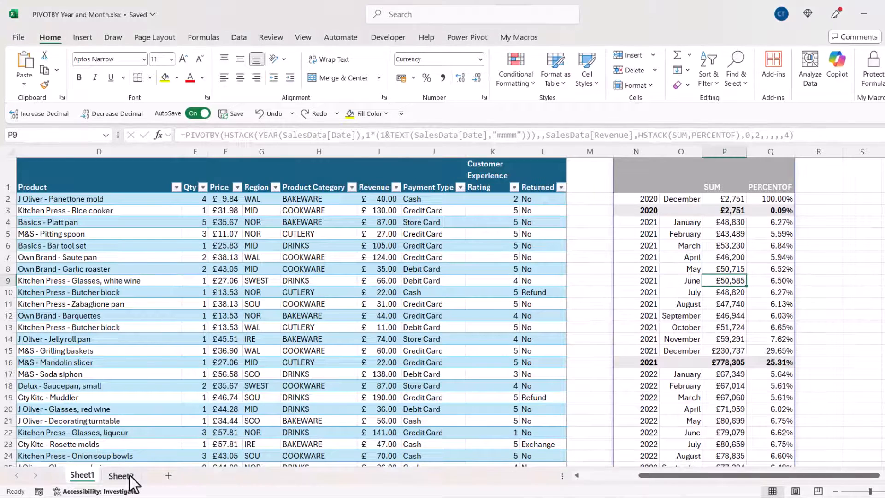
Convert the sales data on Sheet2 into a table with headers, covering the range $A$1:$L$35719
click(124, 475)
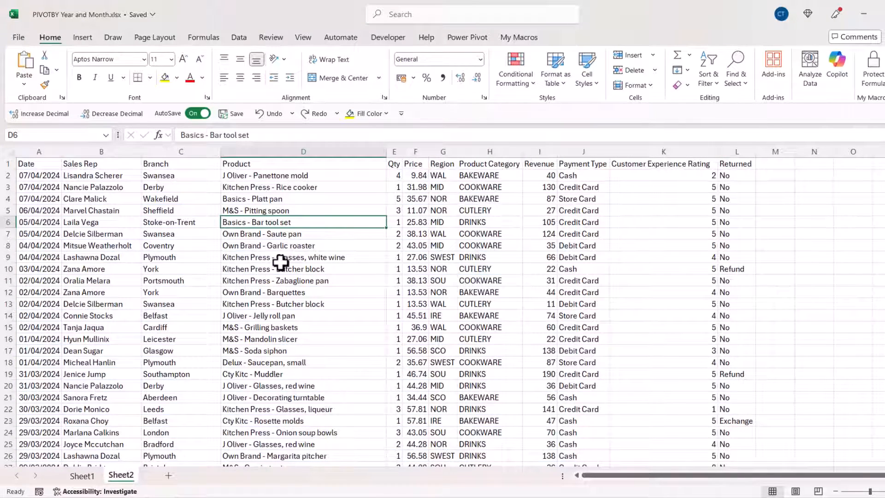
click(237, 198)
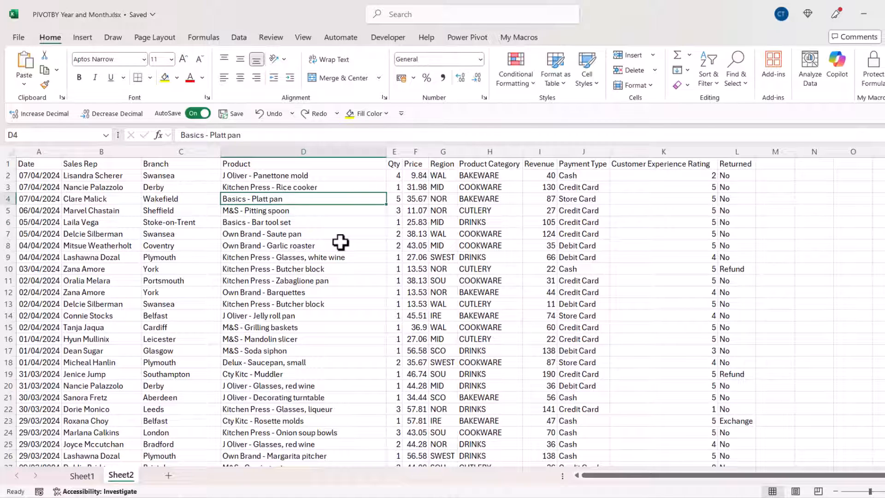
key(ctrl+t)
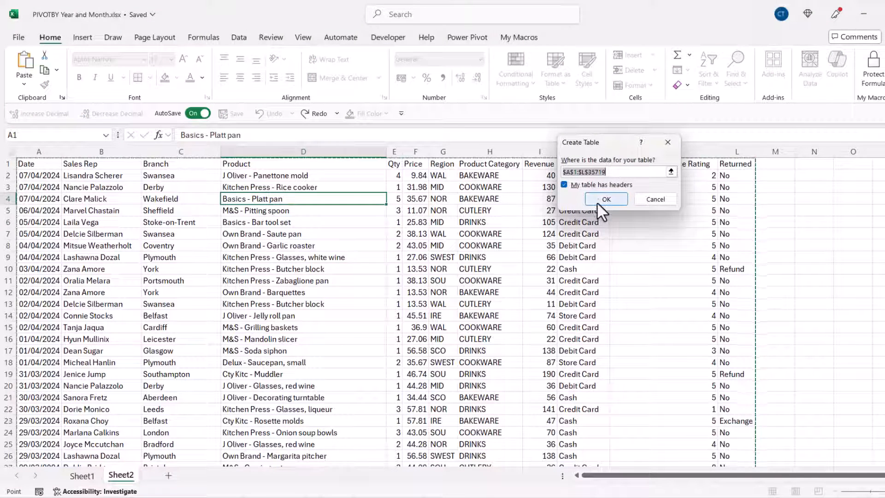
click(597, 198)
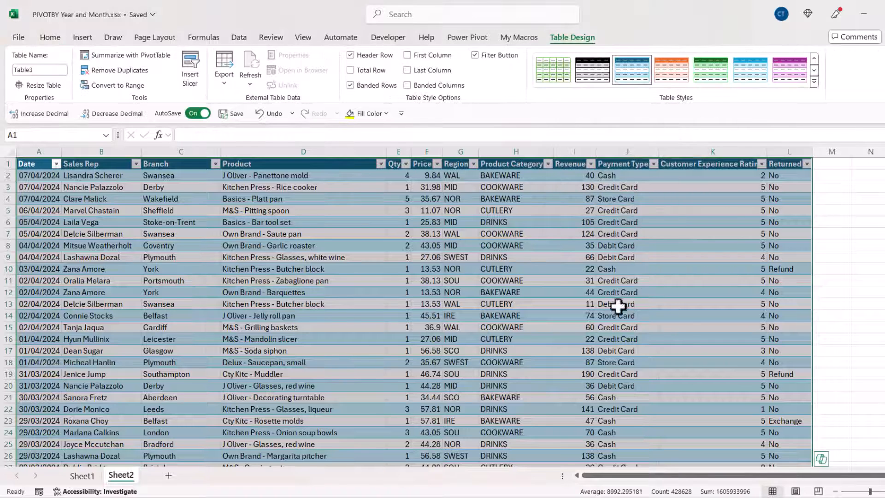
Name the new table Sales
click(52, 69)
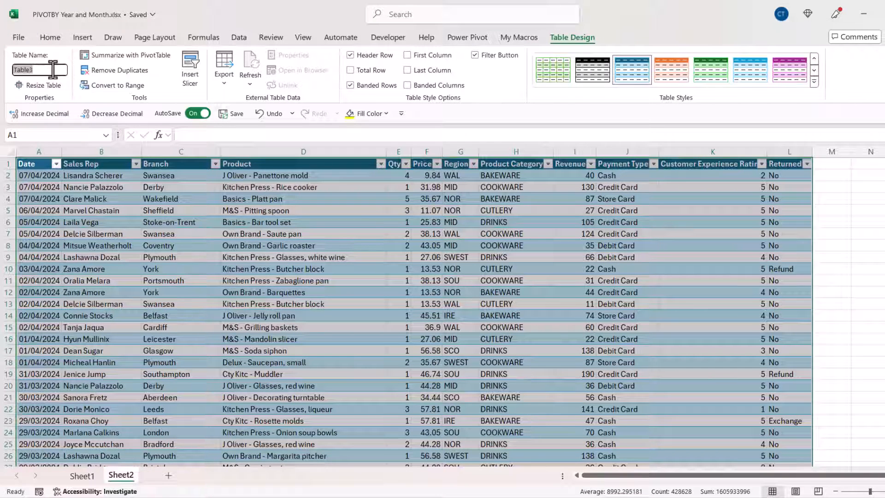
text(Sales)
key(Return)
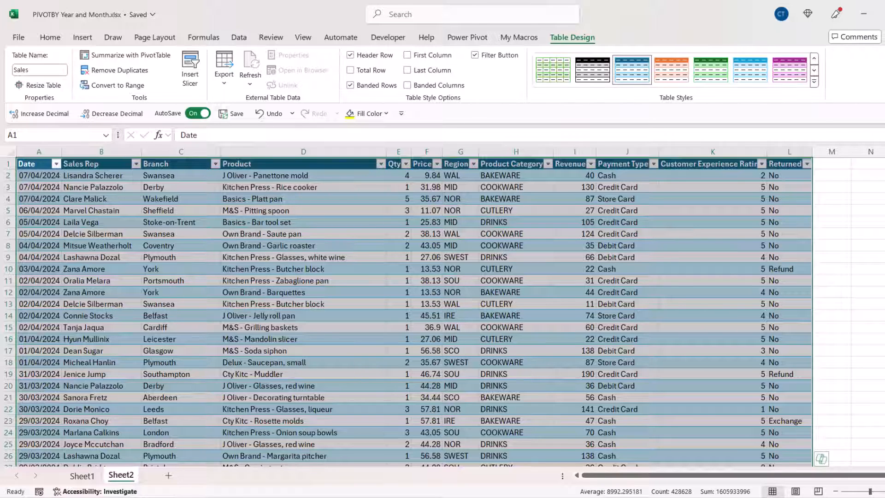
Start a PIVOTBY formula in cell O1 with an HSTACK function as its row fields argument
scroll(495, 184, right, 5)
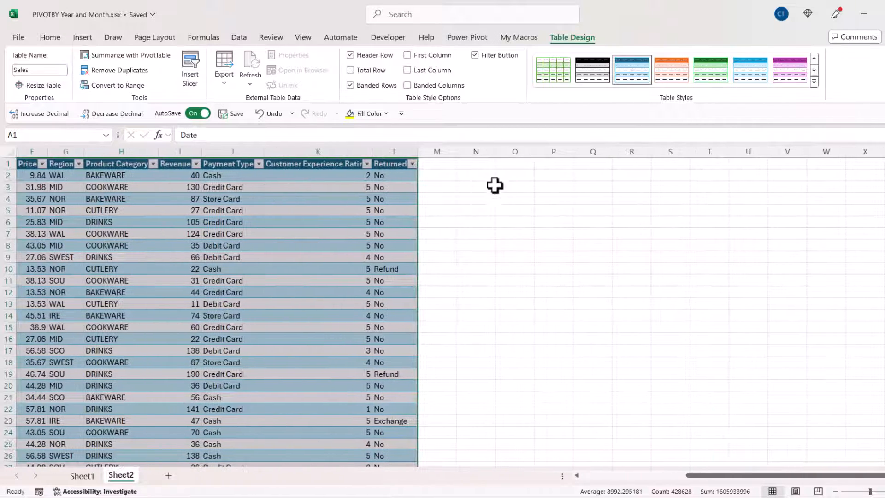
click(513, 165)
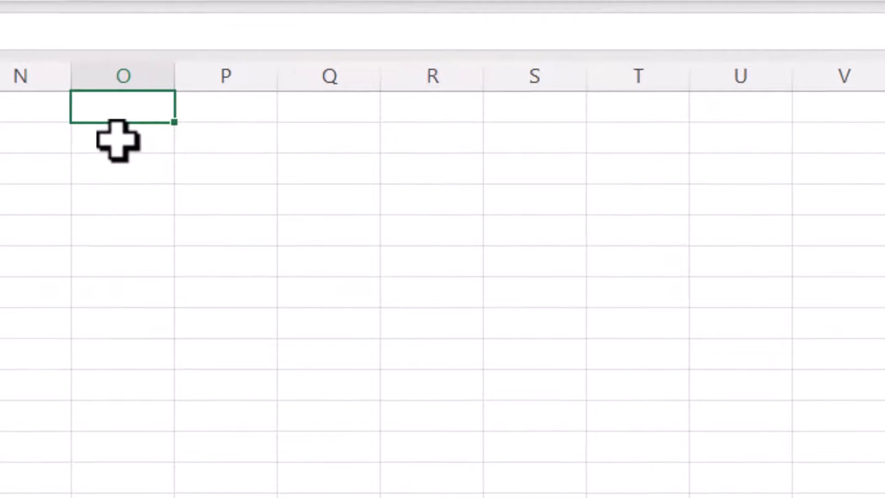
text(=pivot)
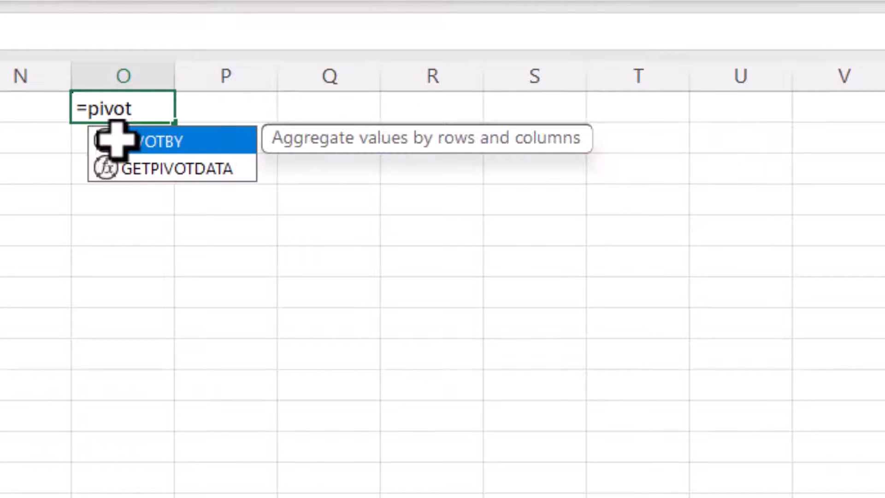
double_click(130, 142)
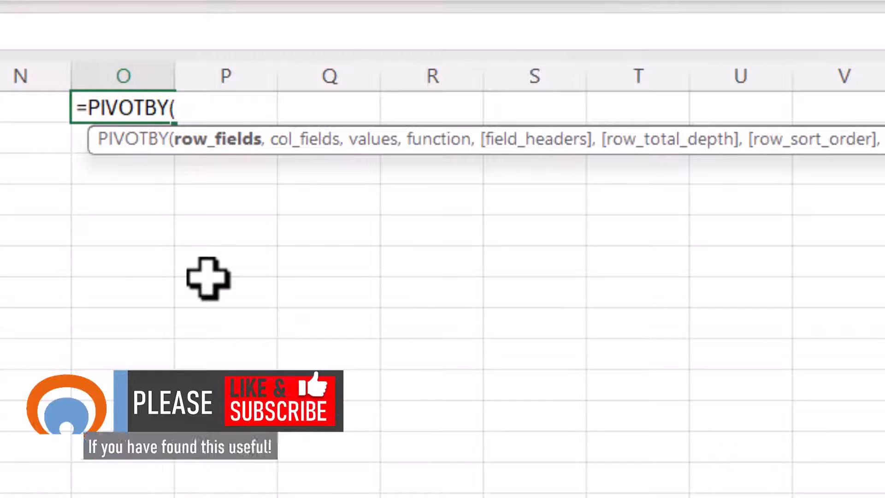
text(h)
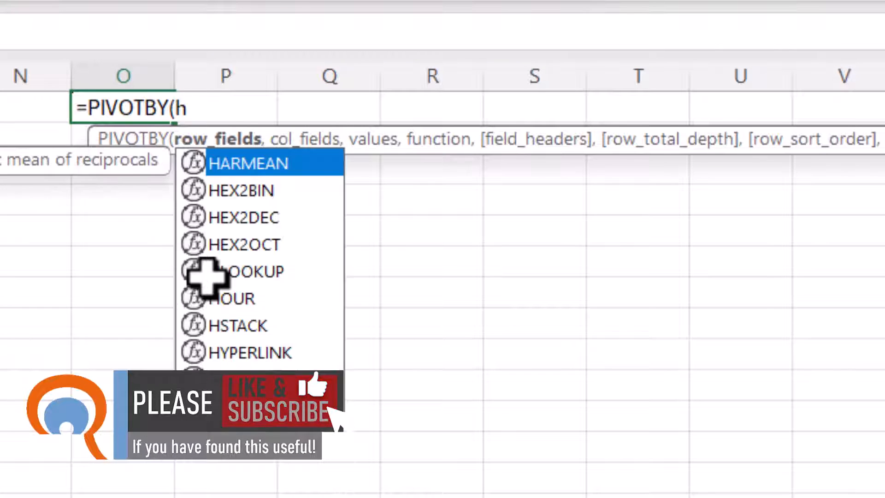
text(stack()
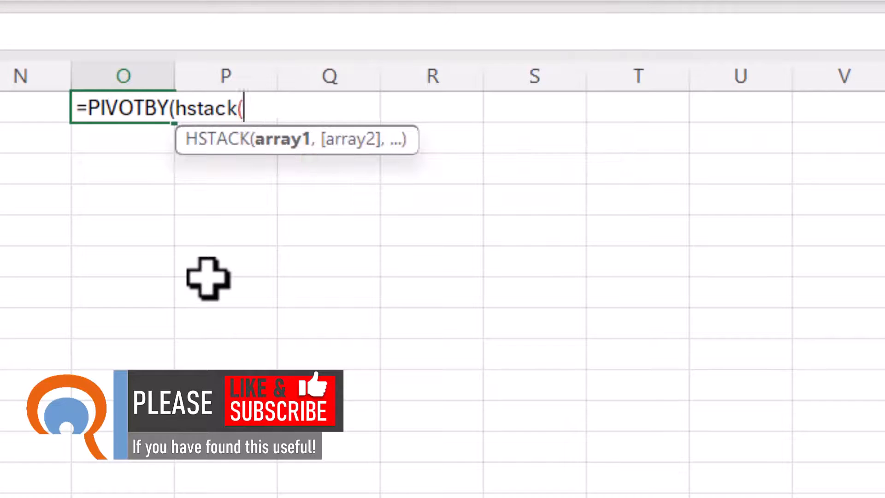
Enter YEAR(Sales[Date]) as the first array of the row fields HSTACK
text(year)
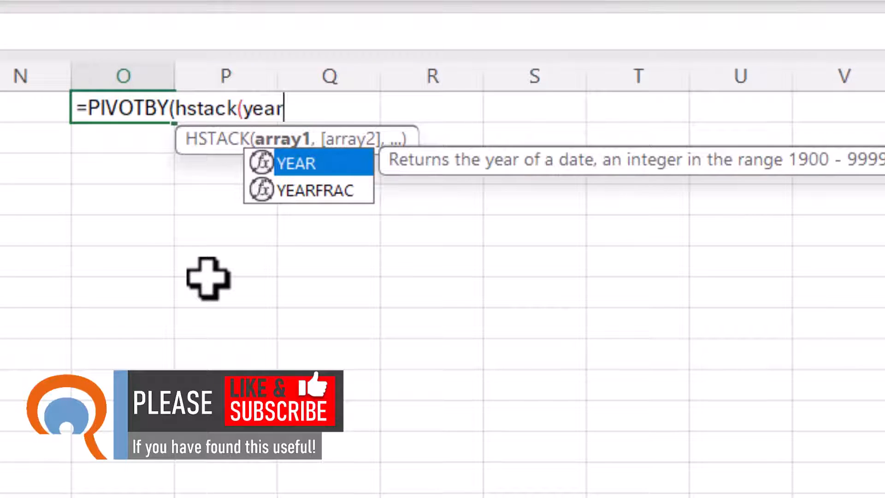
text(()
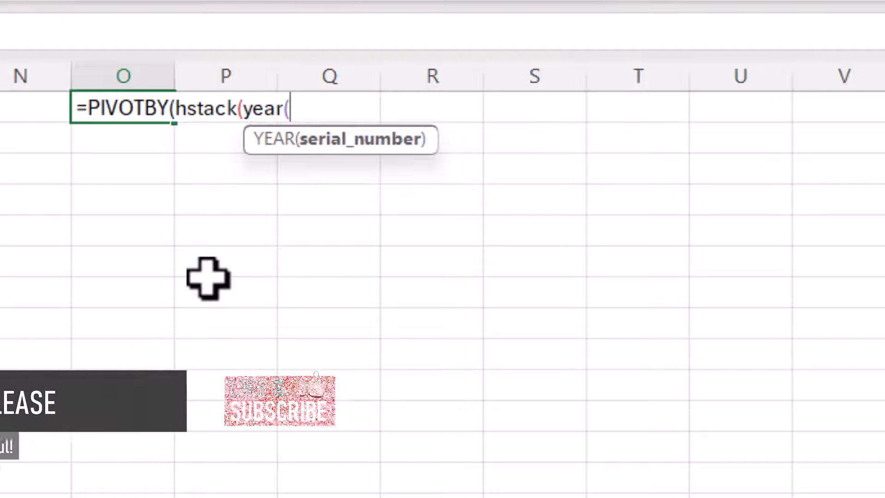
text(Sales)
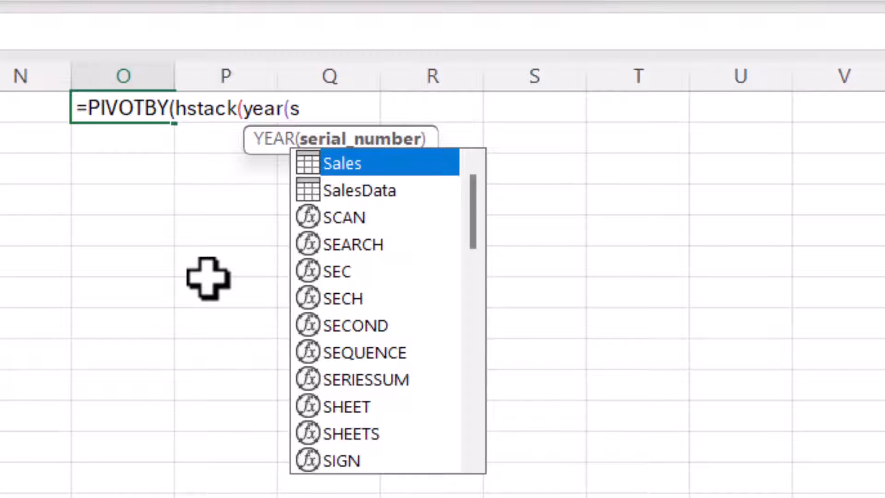
key(Tab)
text([)
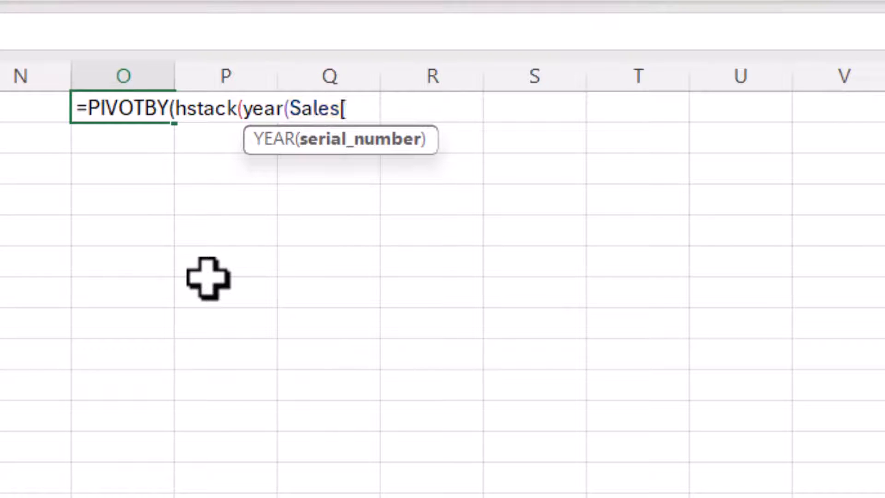
double_click(438, 189)
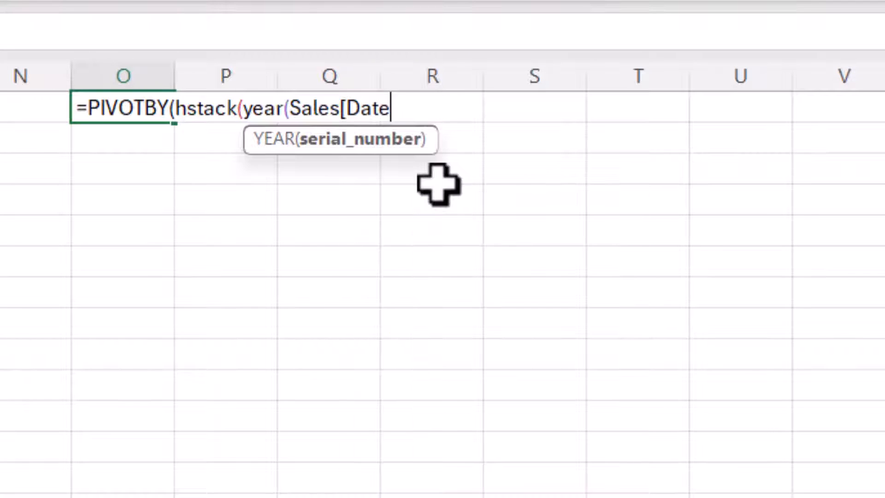
text(]))
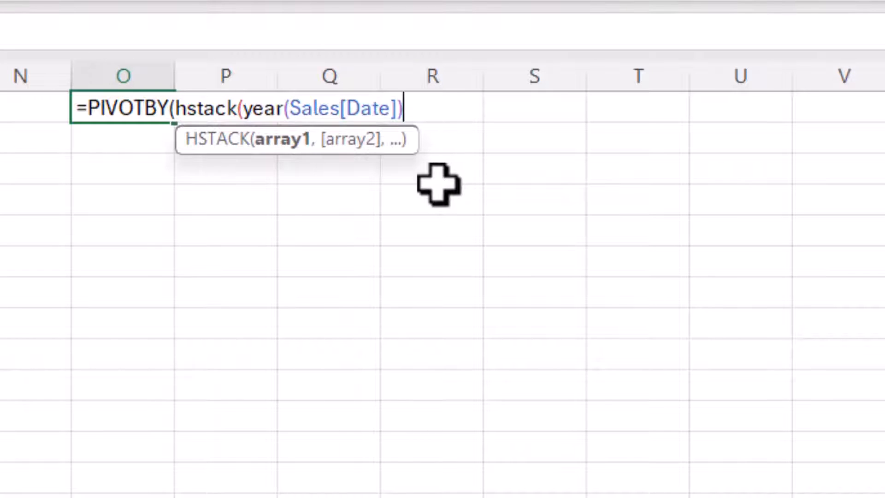
text(,)
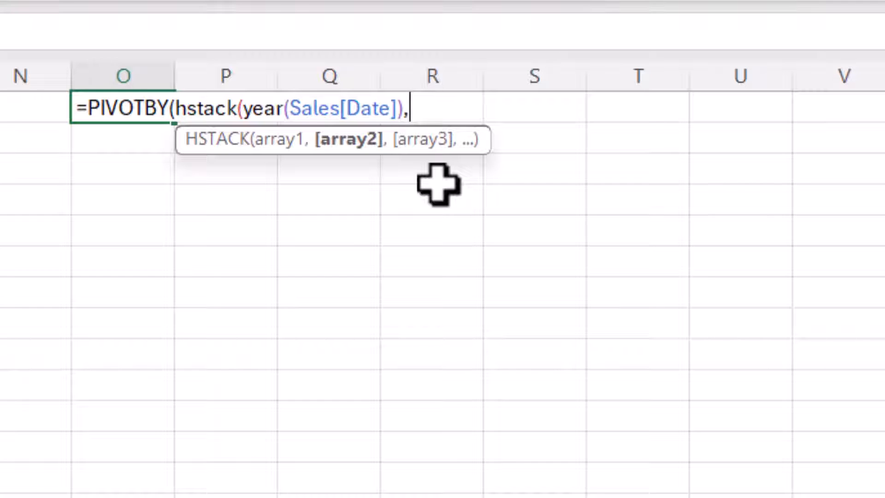
Add TEXT(Sales[Date],"mmmm") as the second array and close the row fields HSTACK
text(text)
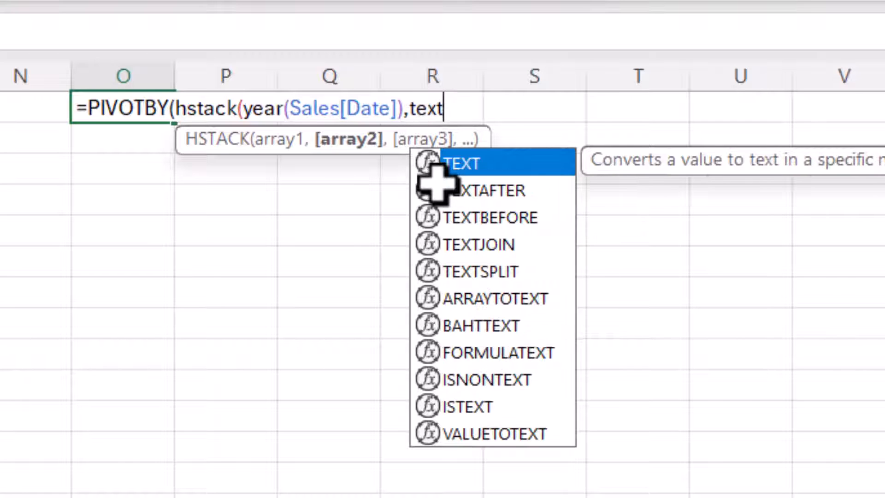
text(()
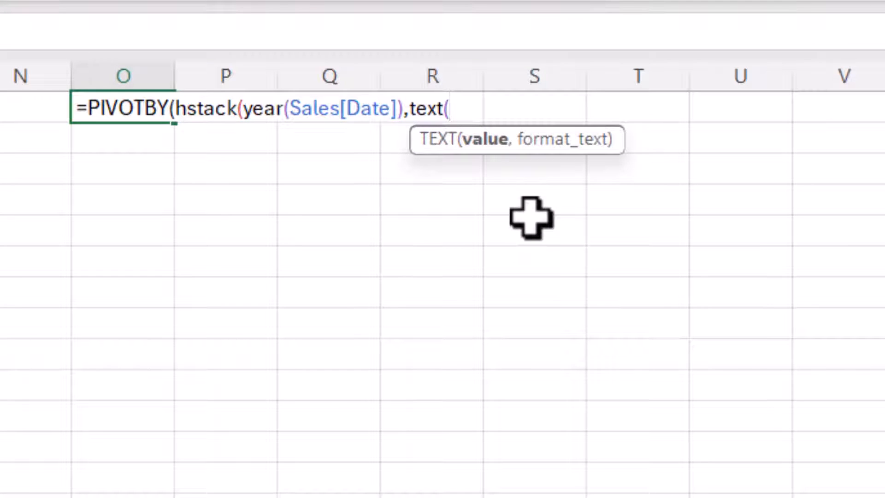
text(sa)
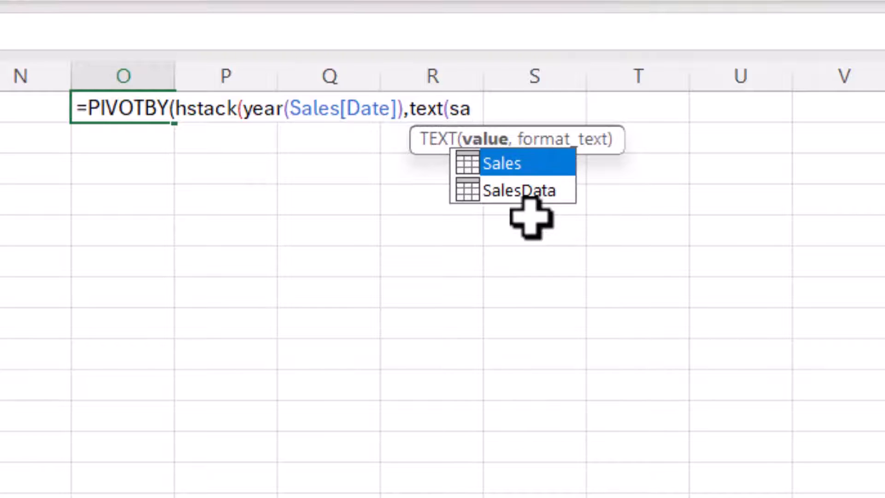
key(Tab)
text([)
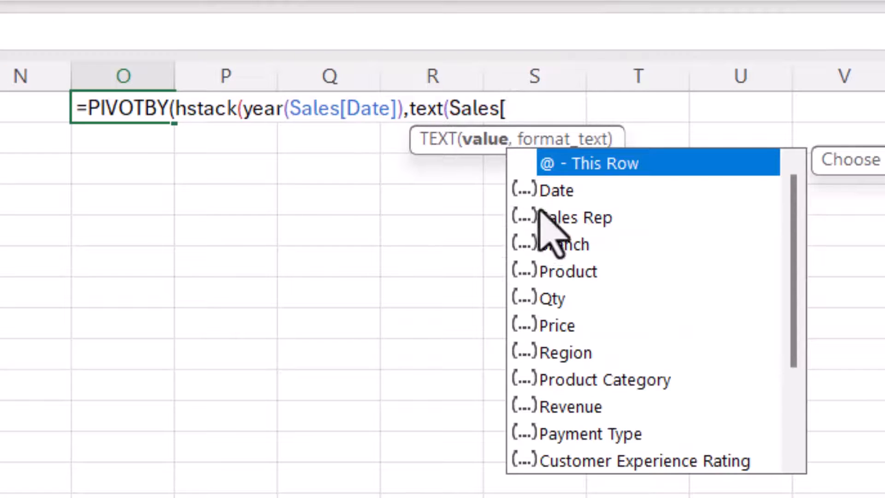
double_click(557, 191)
text(],)
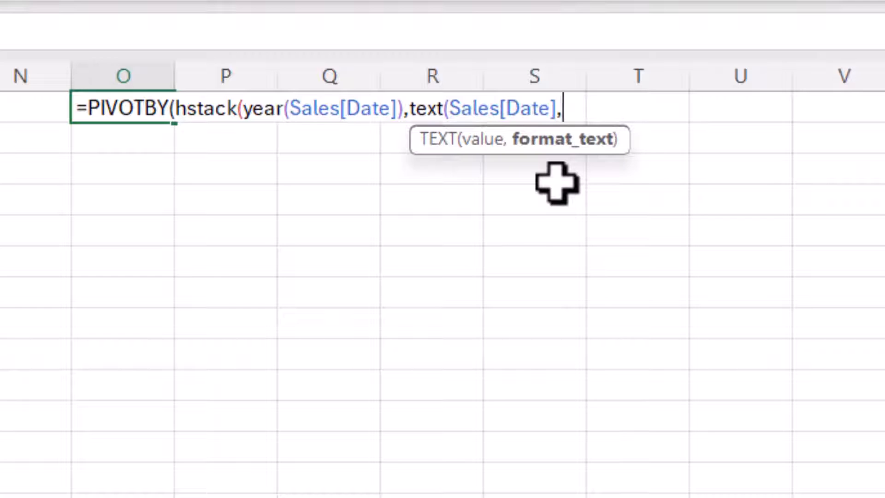
text("mmmm)
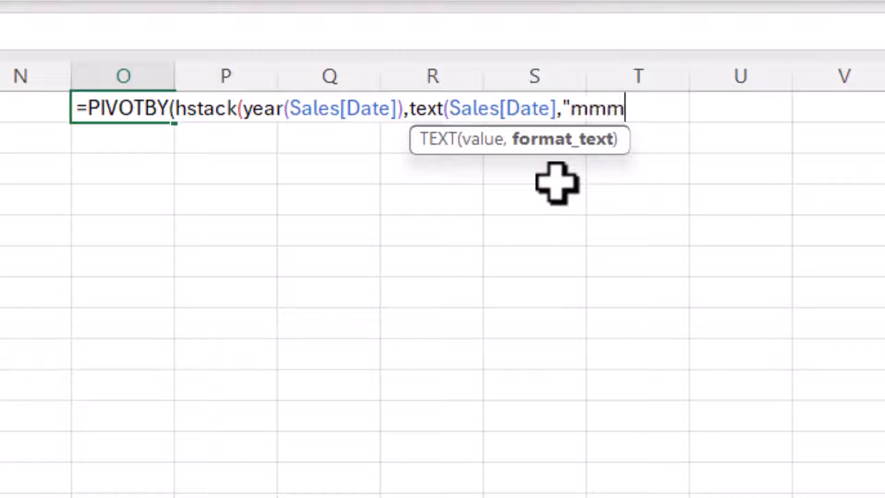
text(m")
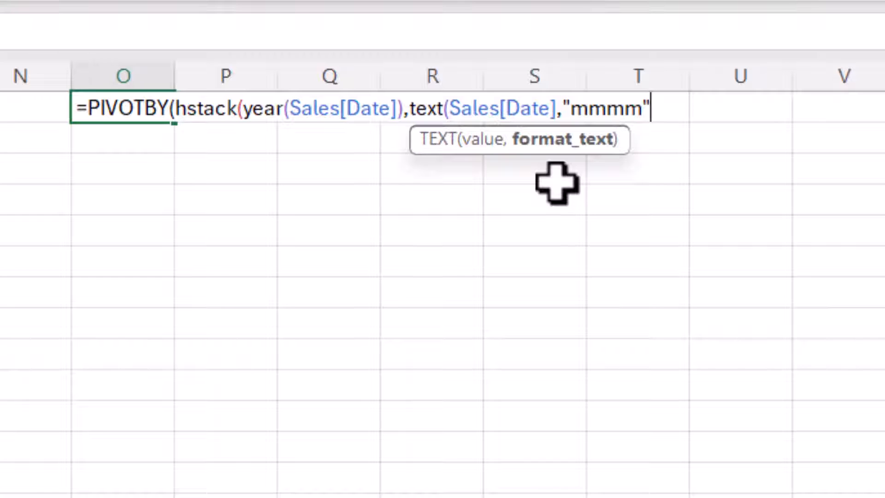
text())
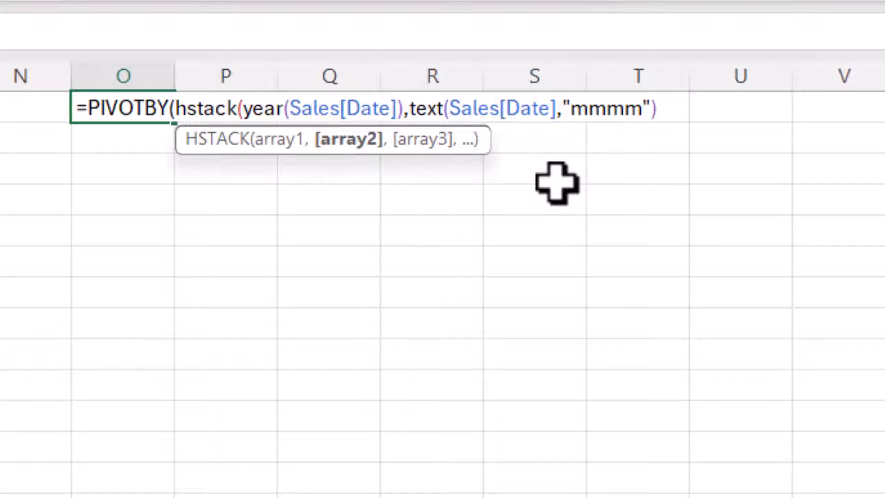
text())
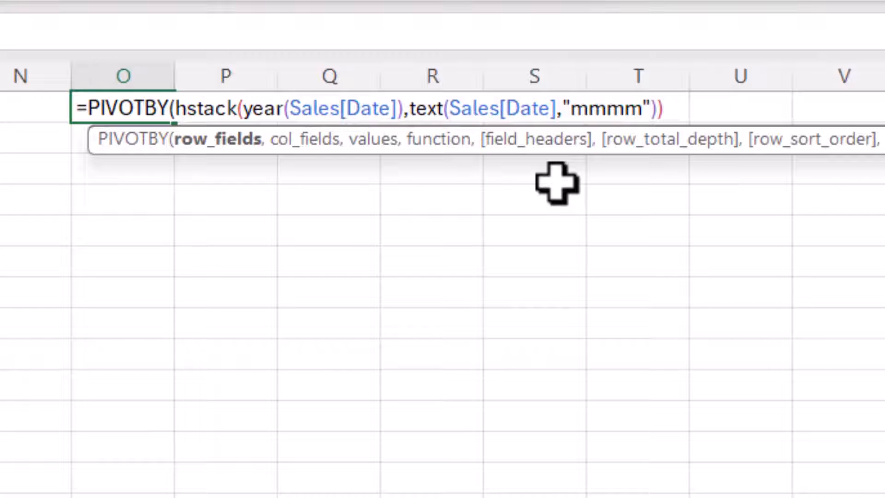
Leave the PIVOTBY column fields argument empty and enter Sales[Revenue] as the values argument
text(,)
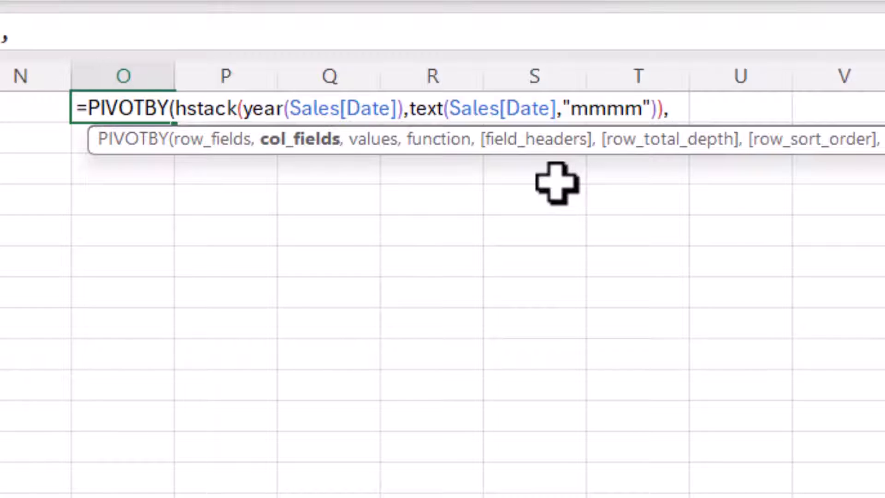
text(,)
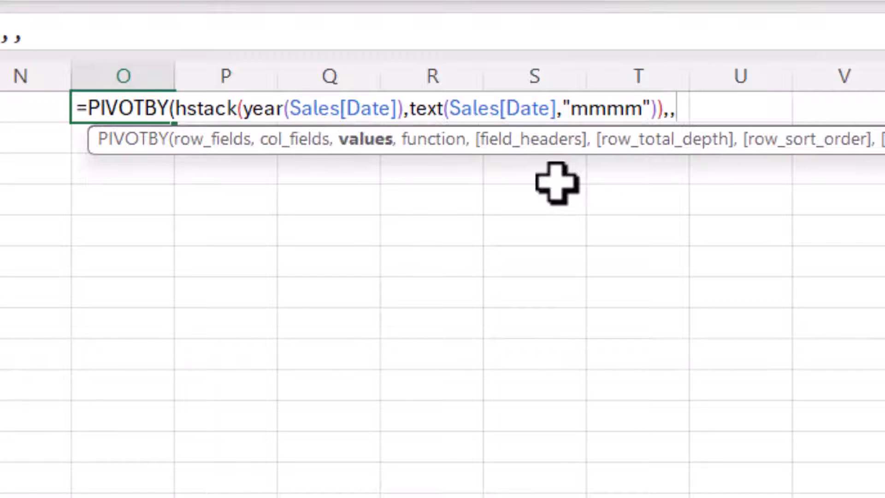
text(sal)
key(Tab)
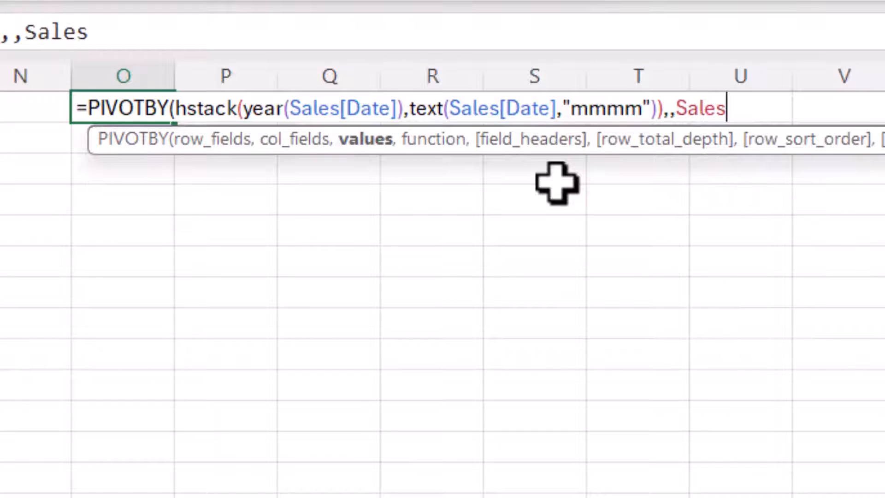
text([)
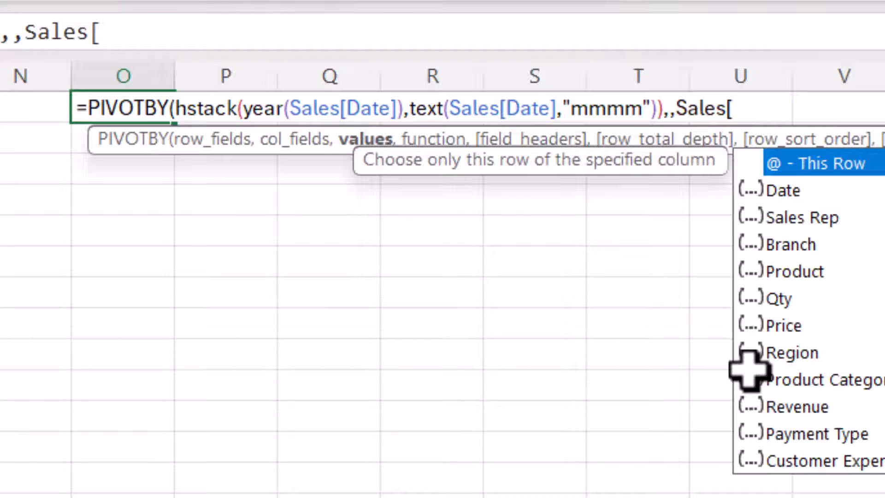
double_click(798, 408)
text(],)
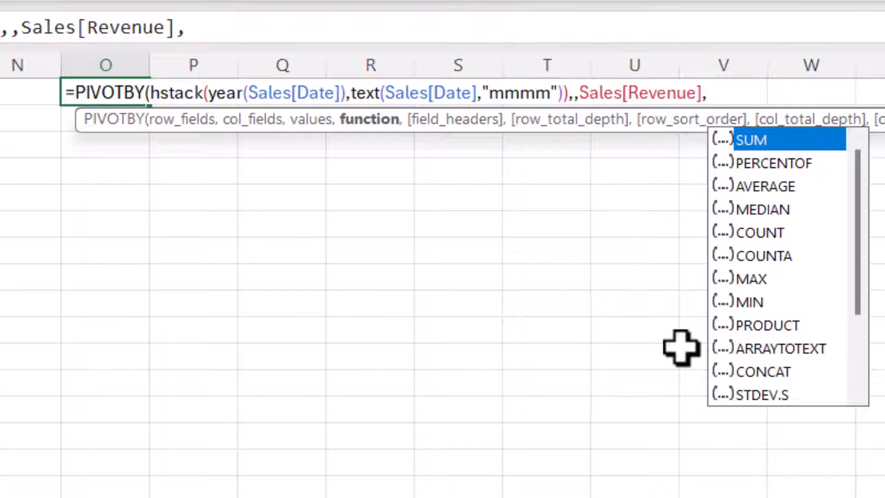
Enter HSTACK(SUM,PERCENTOF) as the function argument of the PIVOTBY formula
text(hstac)
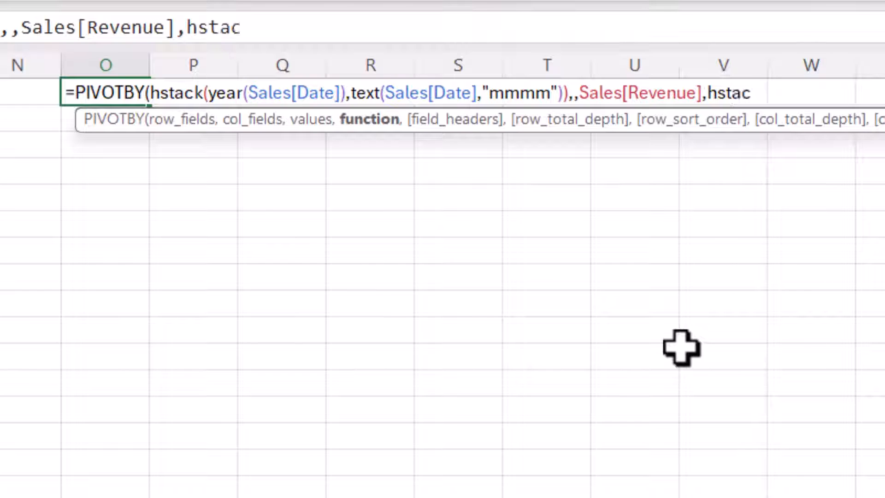
text(k()
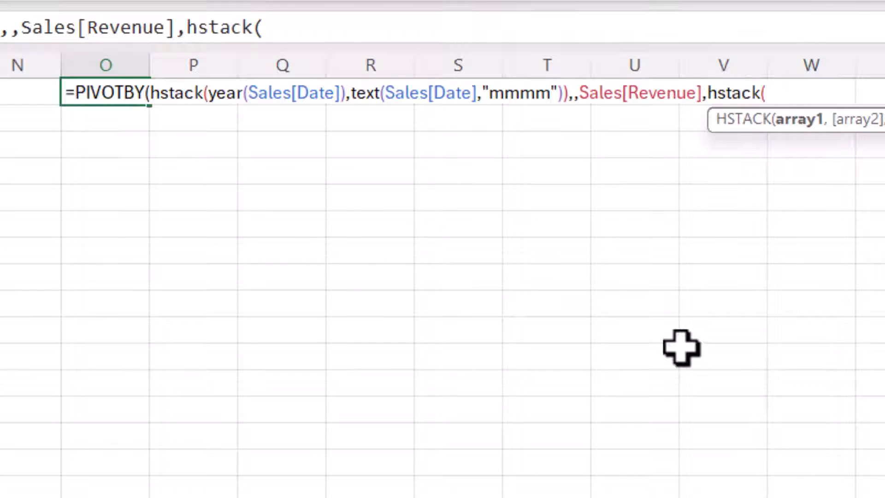
text(SUM)
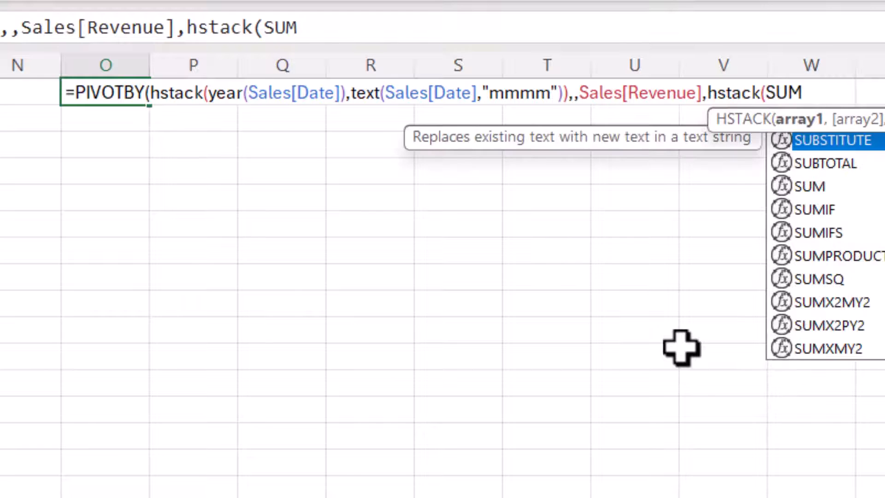
text(,)
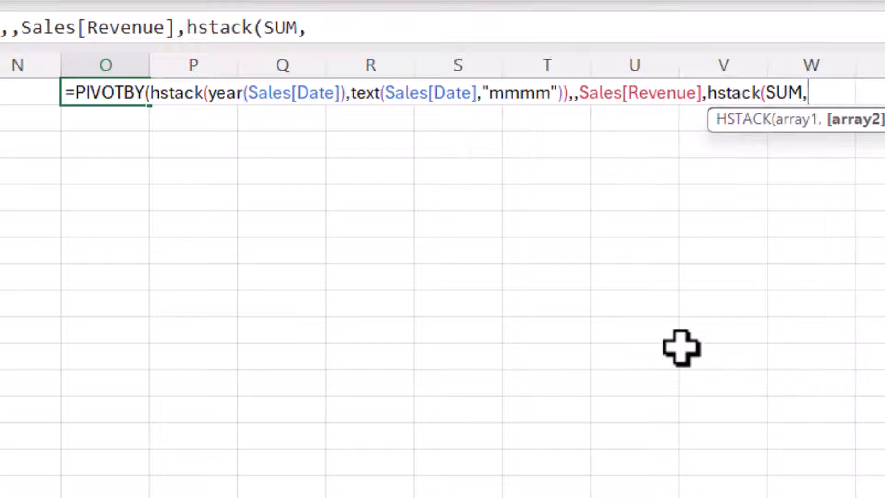
text(PER)
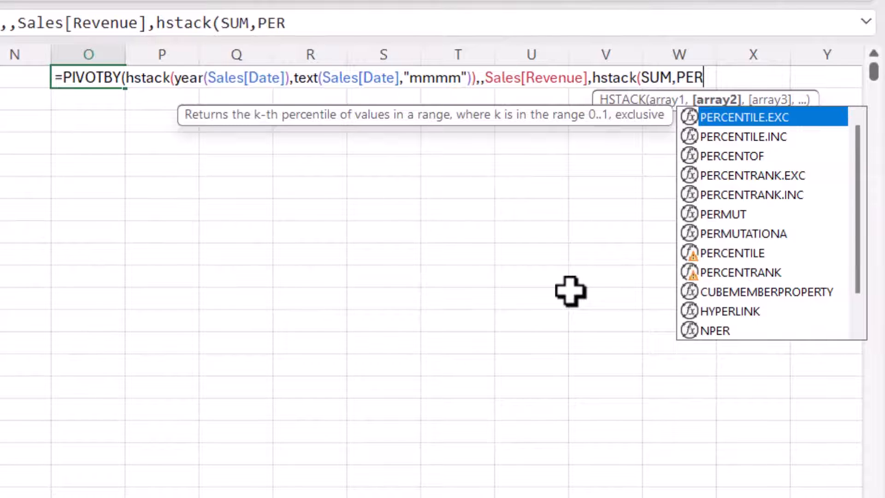
text(CENTO)
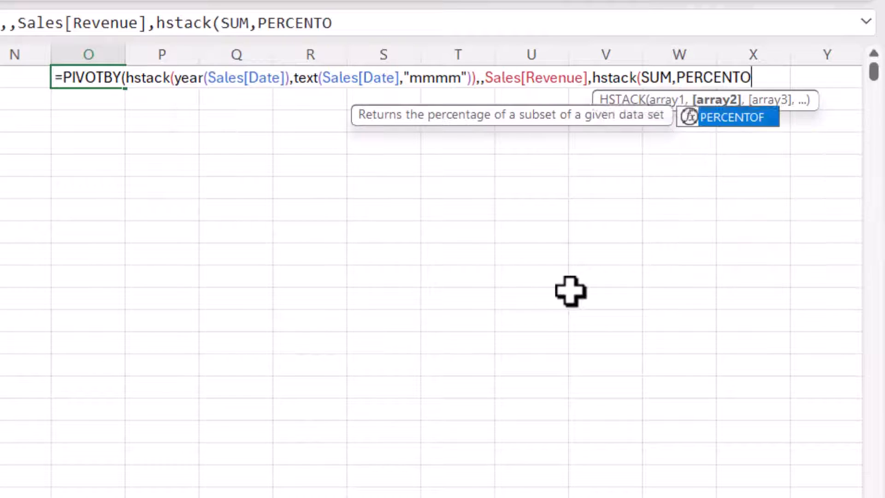
text(F),)
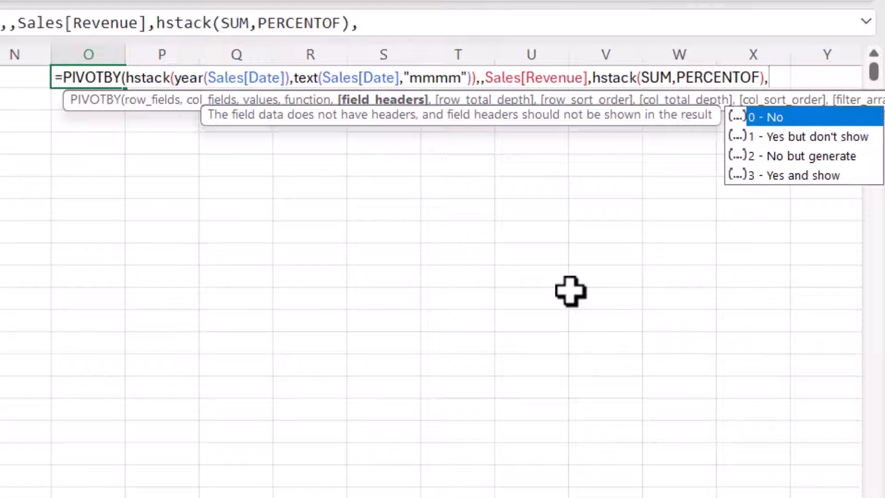
Set the field headers argument to 0 - No and the row total depth argument to 2 - Grand and subtotals
double_click(762, 121)
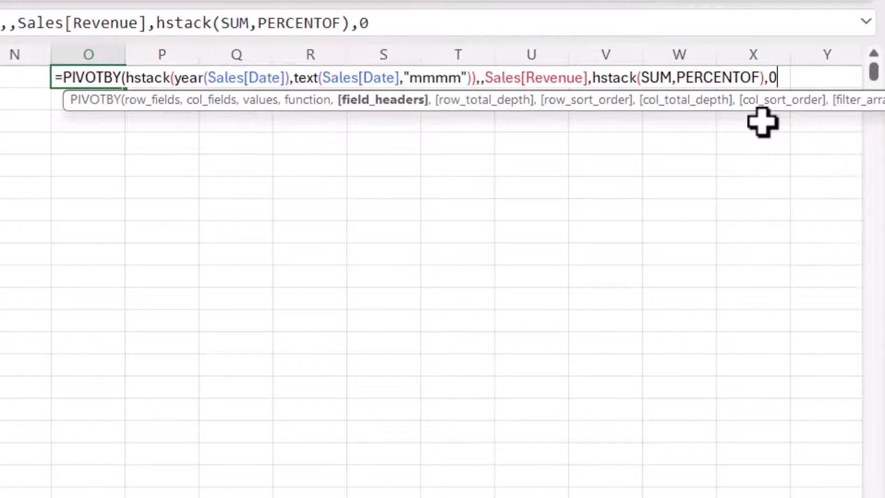
text(,)
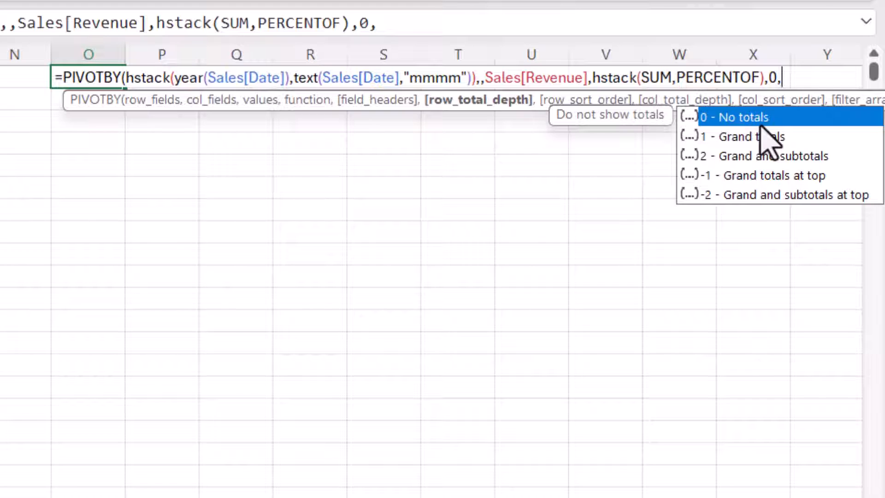
double_click(767, 156)
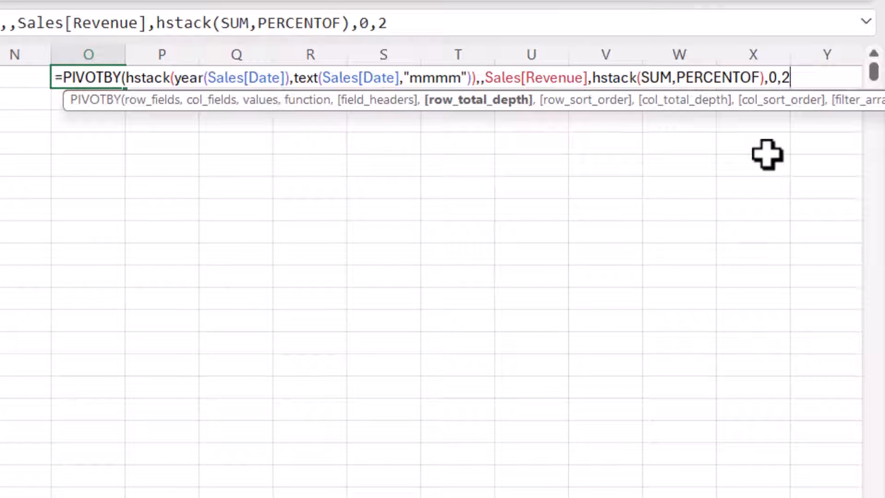
Leave the row sort, column total, column sort and filter arguments empty, and set relative_to to 4 - Parent Row Total, closing the formula
text(,)
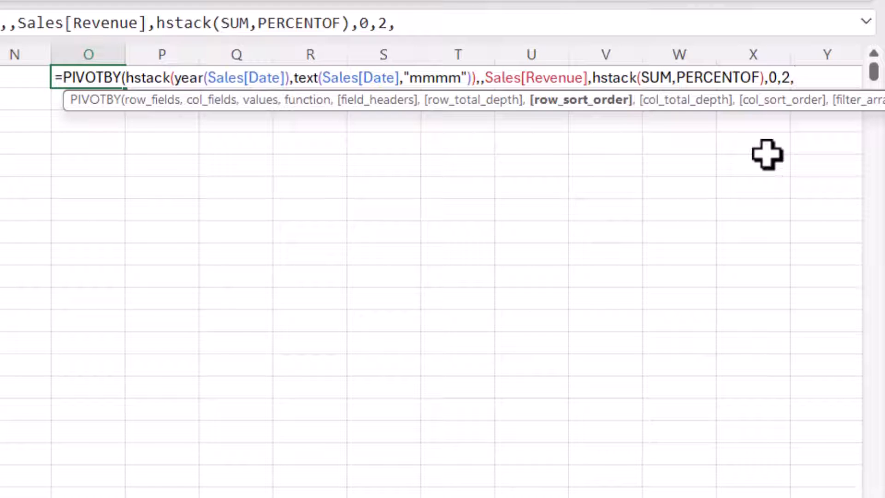
text(,)
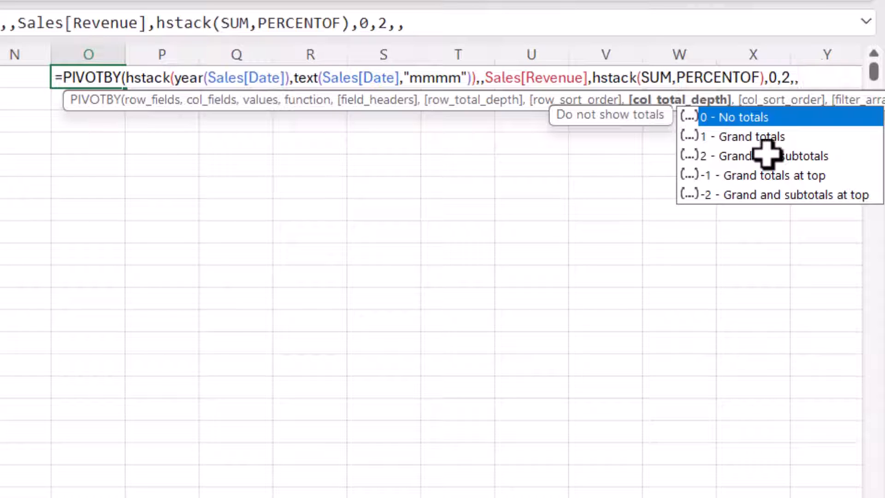
text(,)
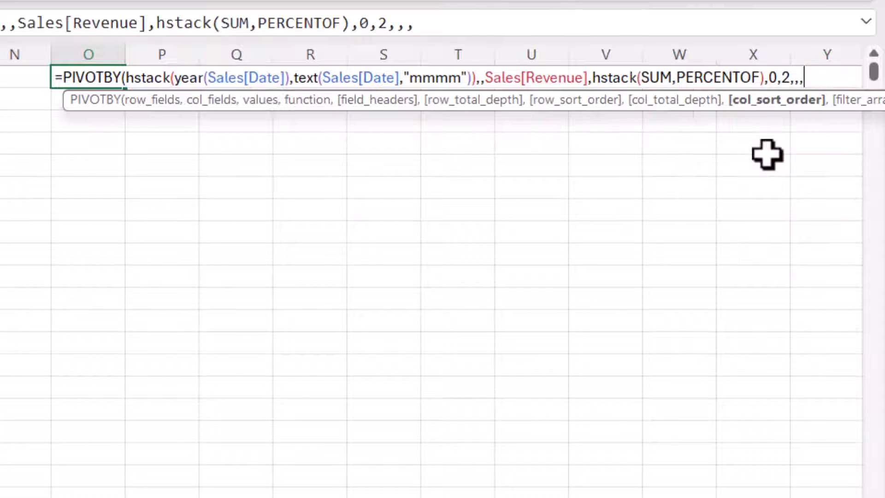
text(,)
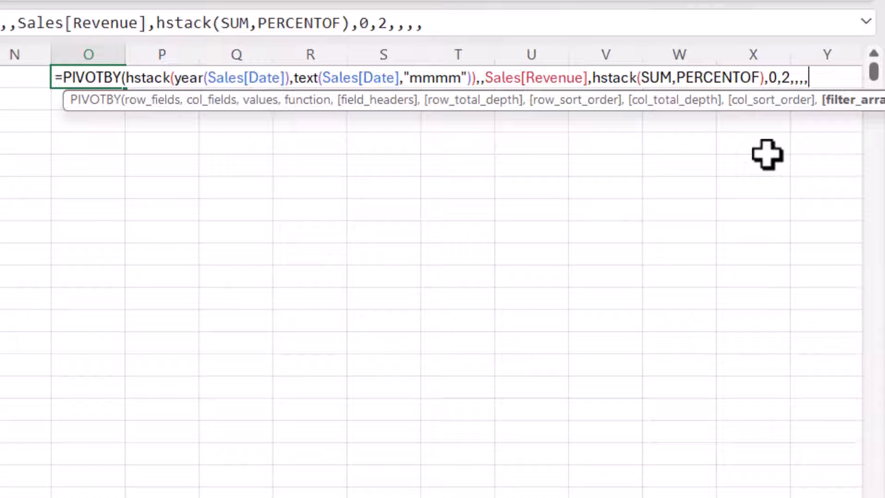
text(,)
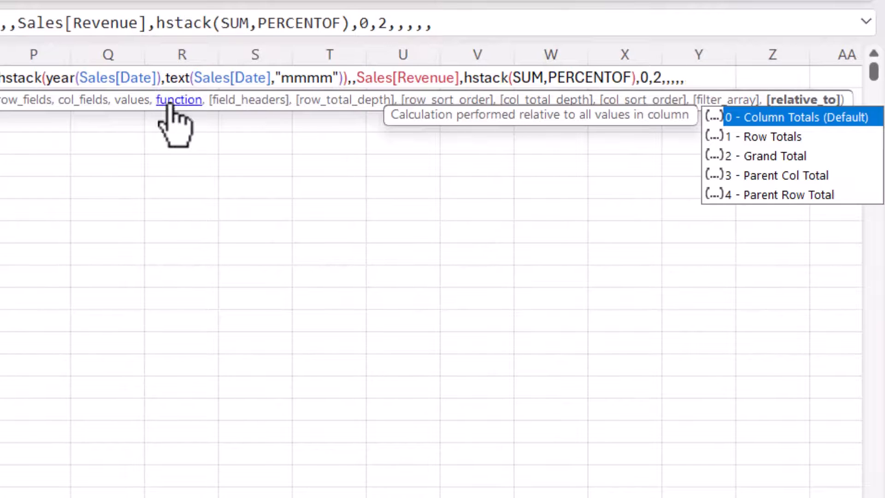
mouse_move(172, 110)
mouse_down()
mouse_move(76, 151)
mouse_move(6, 150)
mouse_move(25, 152)
mouse_up()
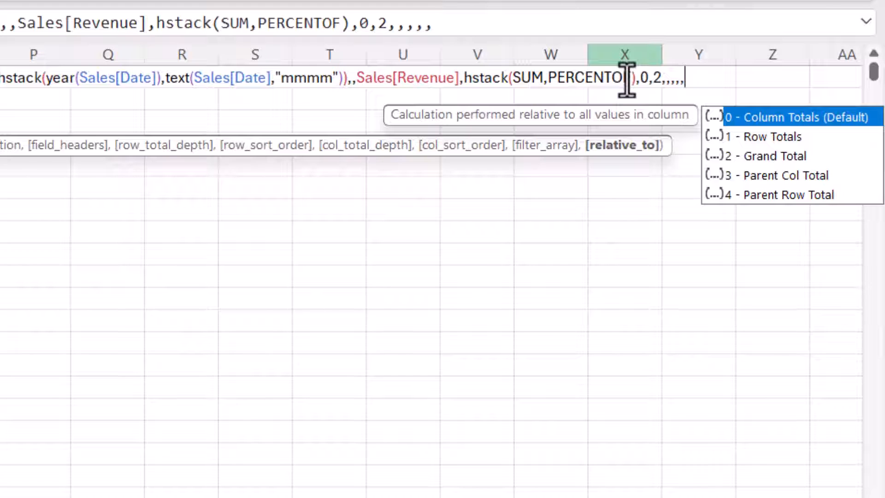
double_click(770, 195)
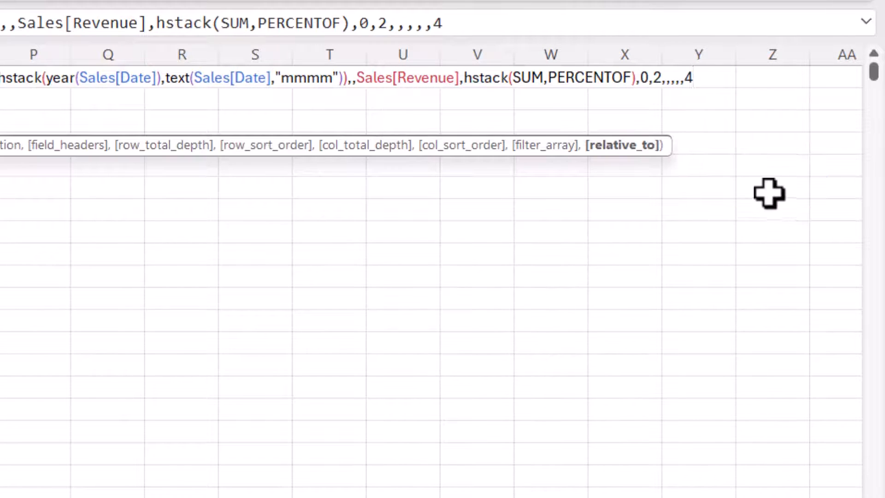
text())
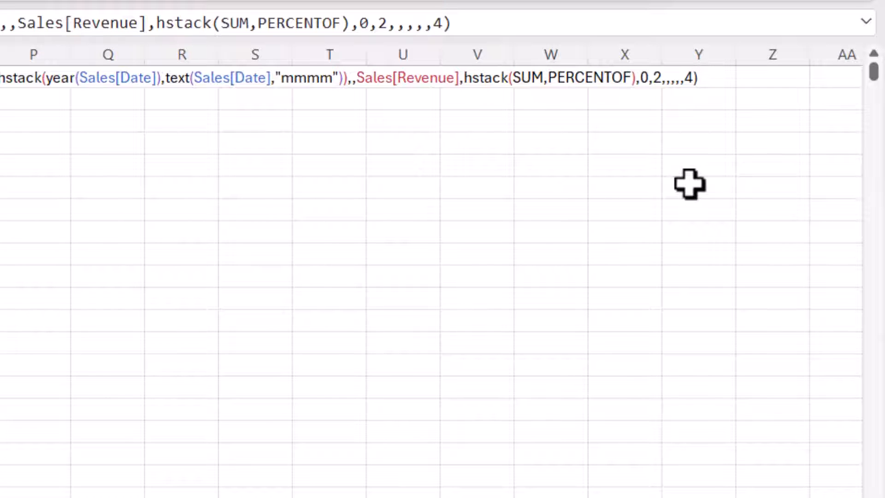
Commit the PIVOTBY formula and autofit the widths of columns O to R
key(Return)
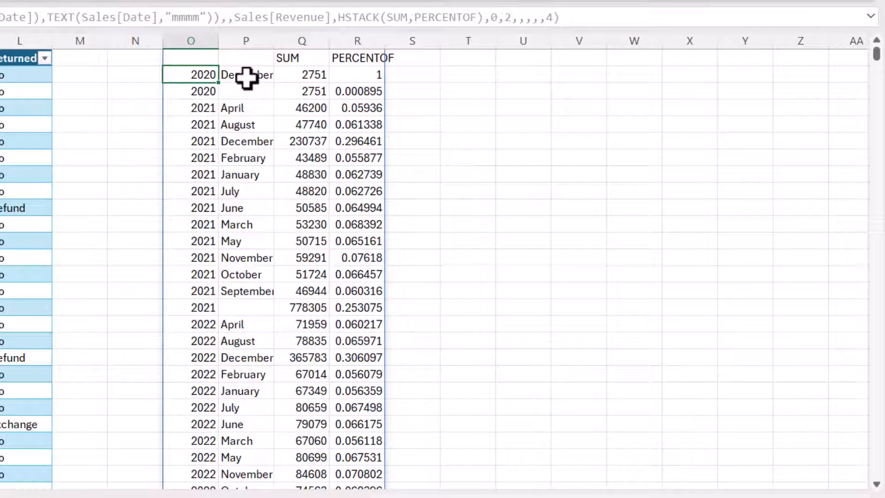
drag(208, 32, 368, 32)
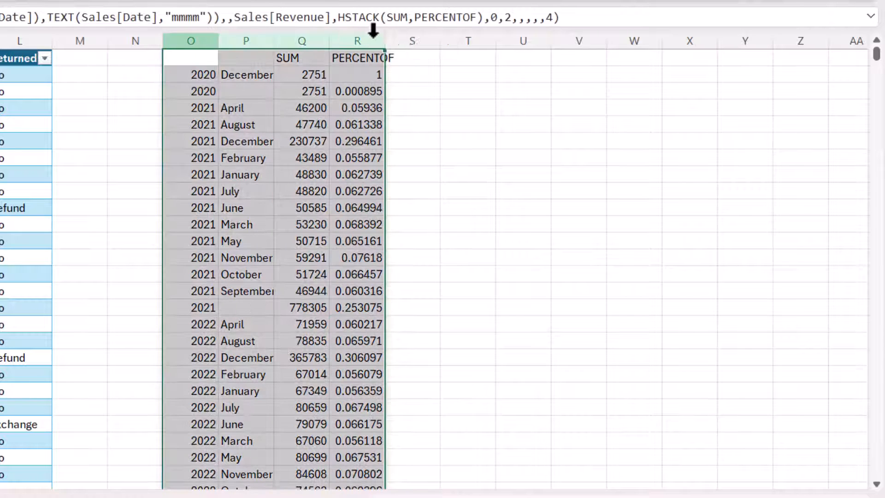
double_click(385, 37)
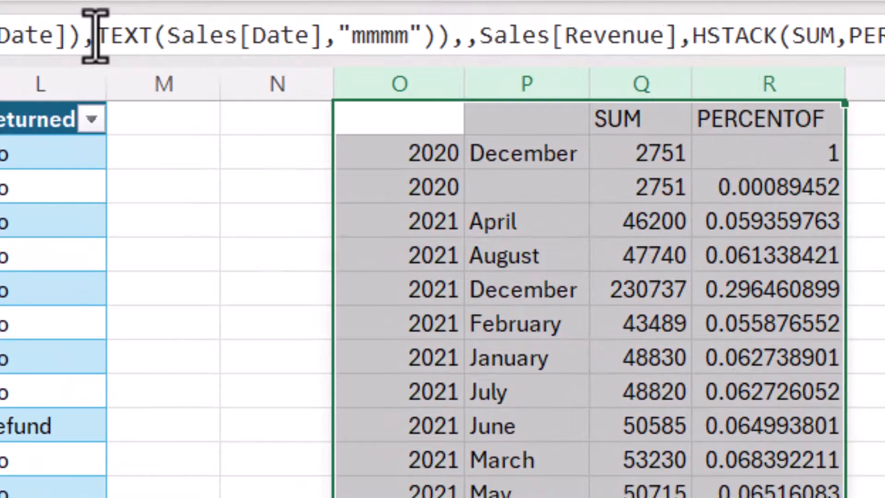
Prefix the TEXT function in the row fields HSTACK with 1& and commit the formula
click(46, 17)
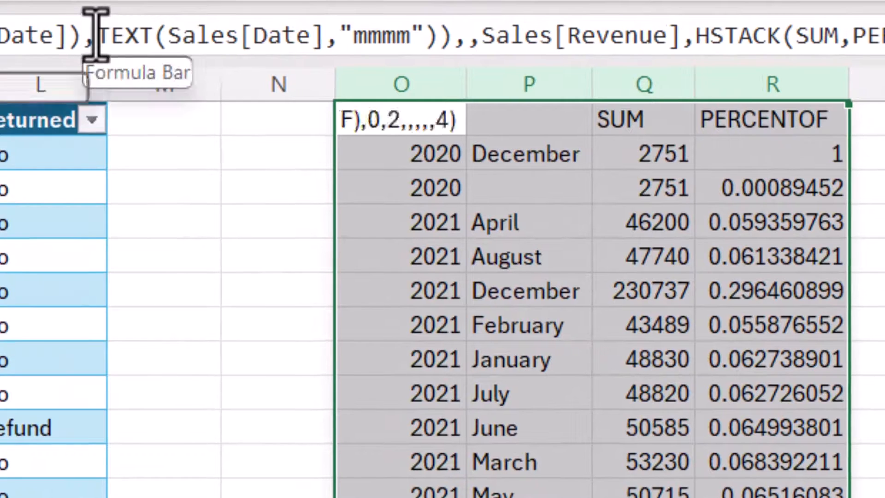
click(96, 36)
text(1&)
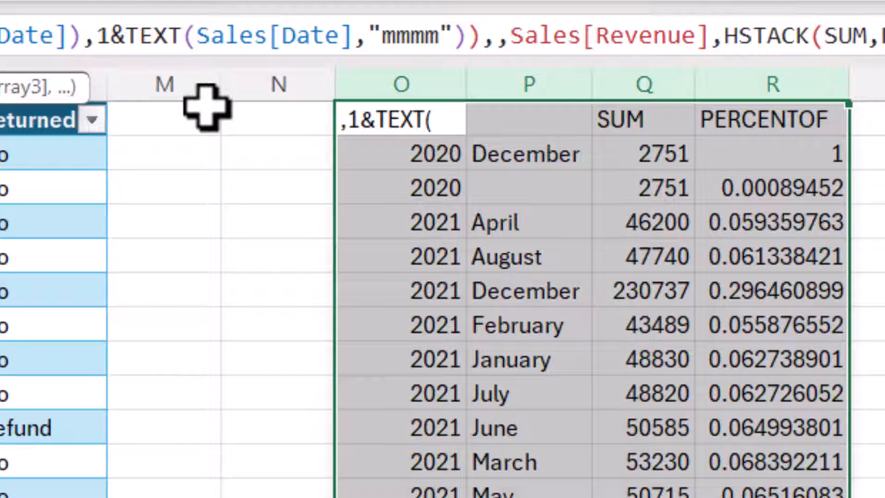
key(Return)
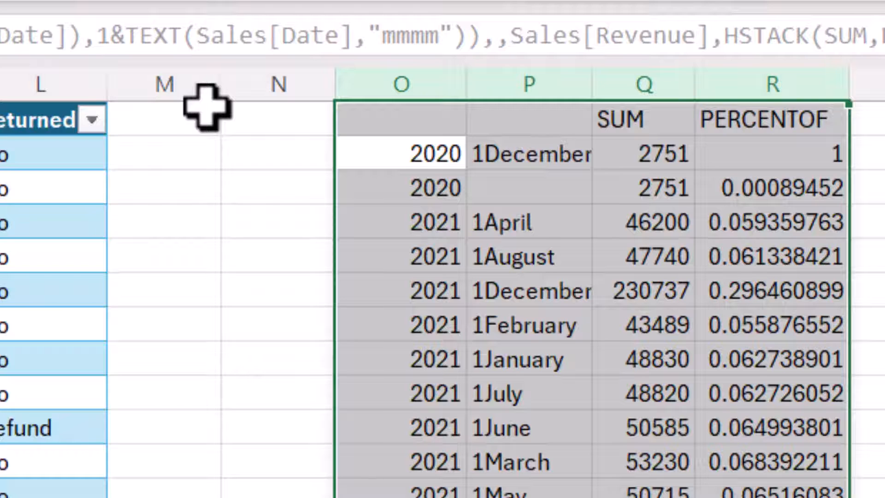
Convert the month text in the O1 formula to numbers by changing it to 1*(1&TEXT(Sales[Date],"mmmm"))
click(405, 128)
click(95, 37)
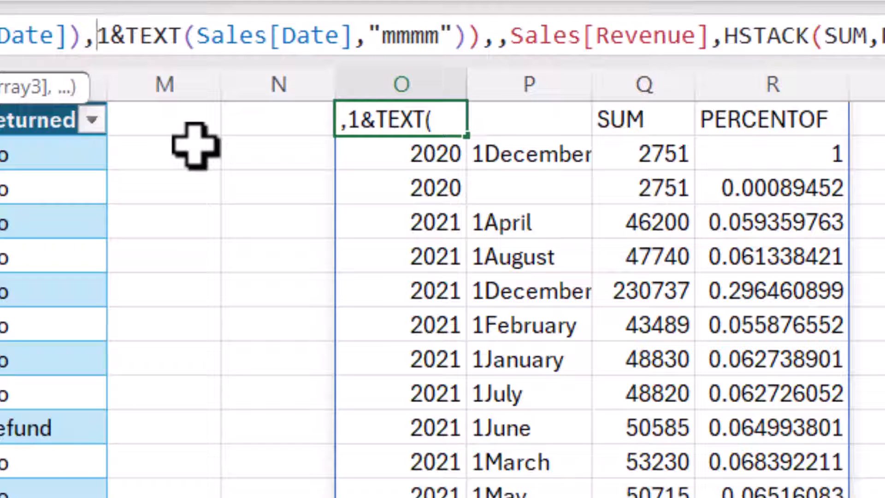
text(1*)
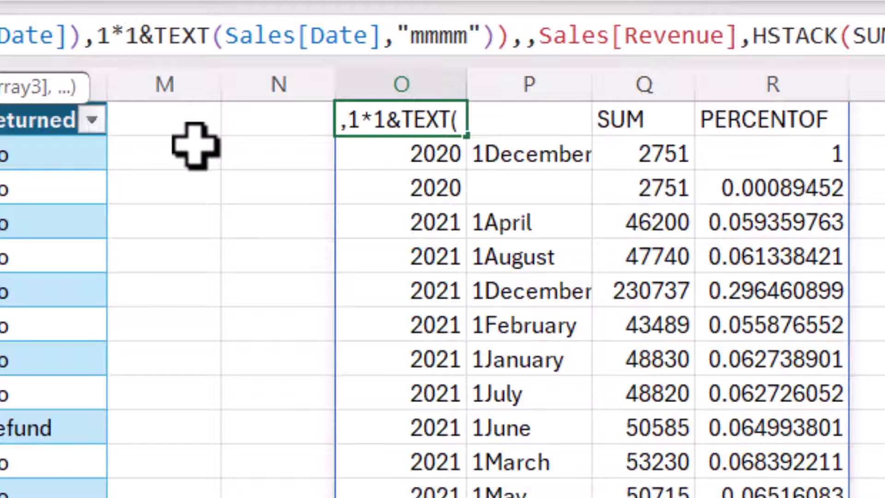
text(()
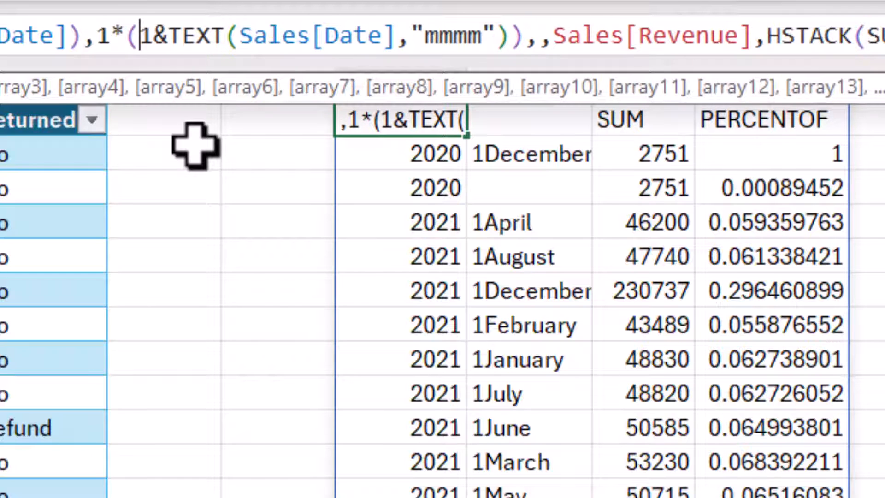
click(524, 34)
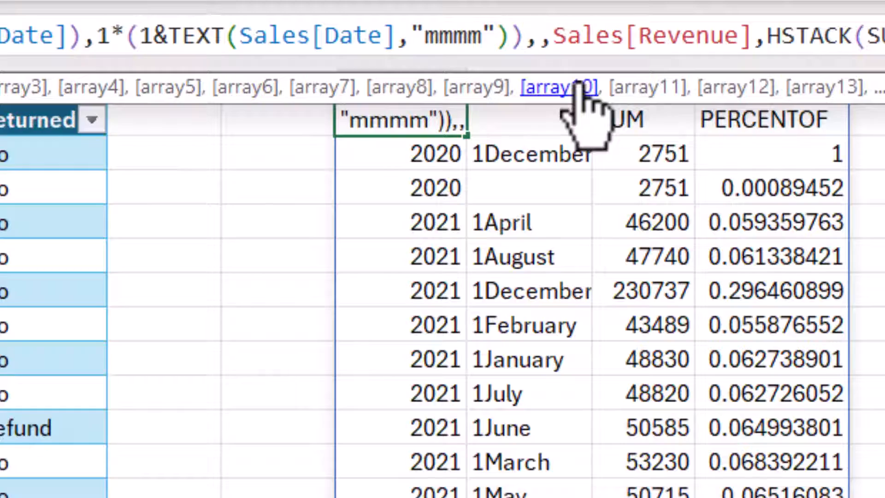
text())
key(Return)
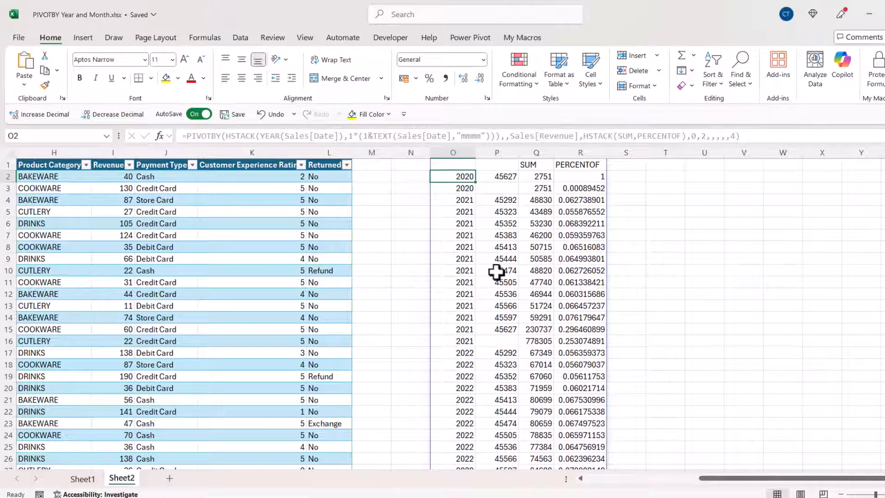
Apply the short date number format to column P
click(494, 147)
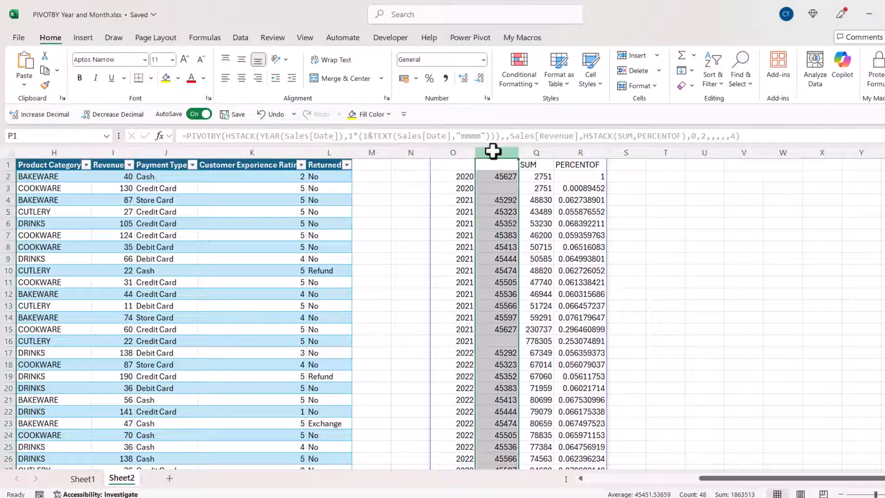
click(482, 59)
click(456, 193)
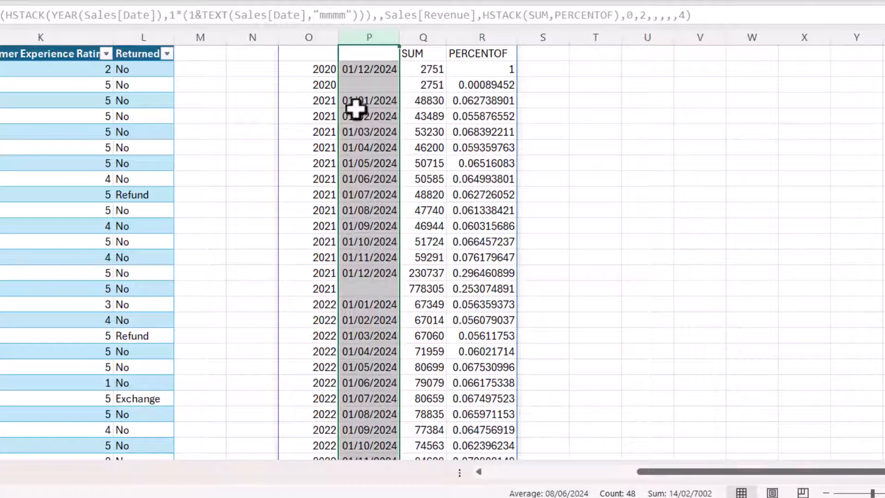
Apply the custom number format mmmm to column P so its dates display as full month names
click(310, 53)
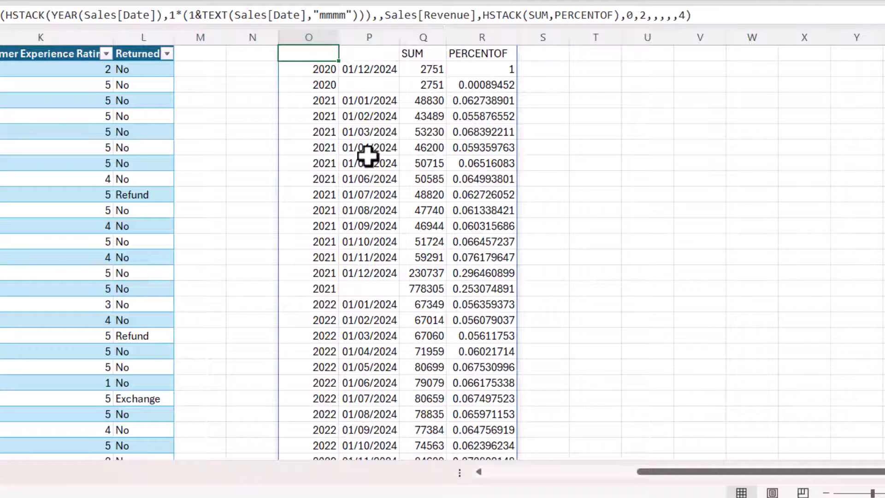
click(362, 34)
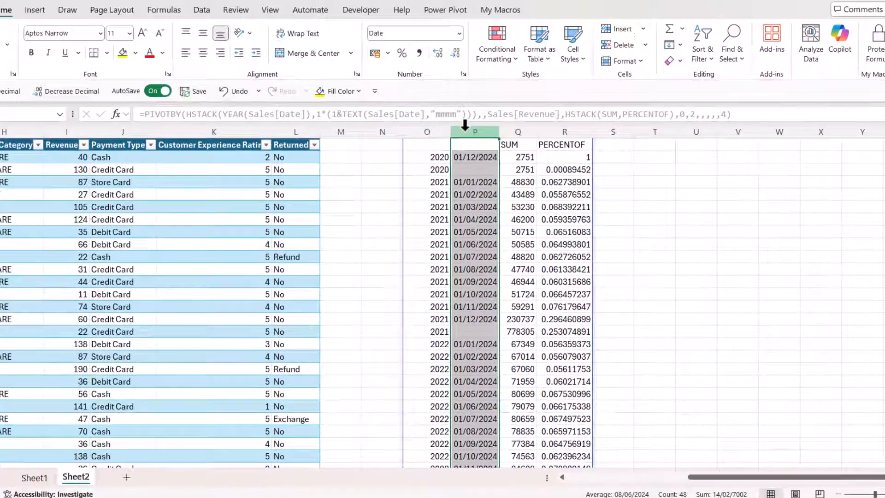
key(ctrl+1)
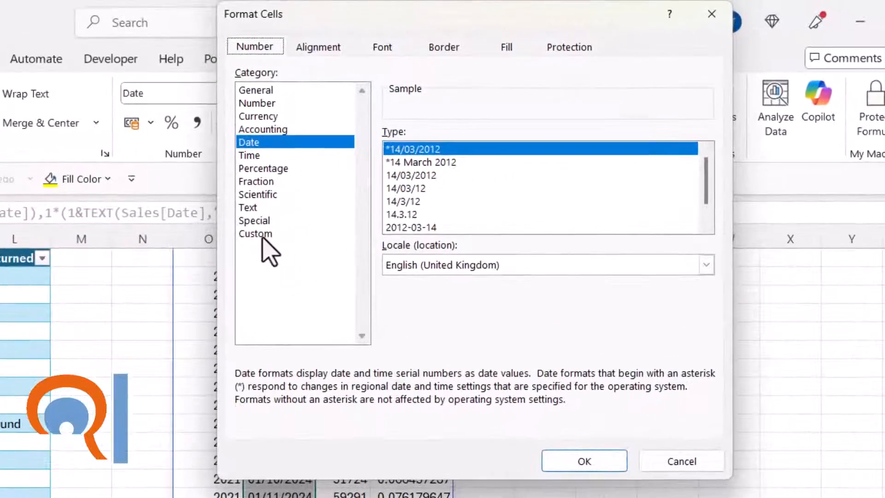
click(488, 148)
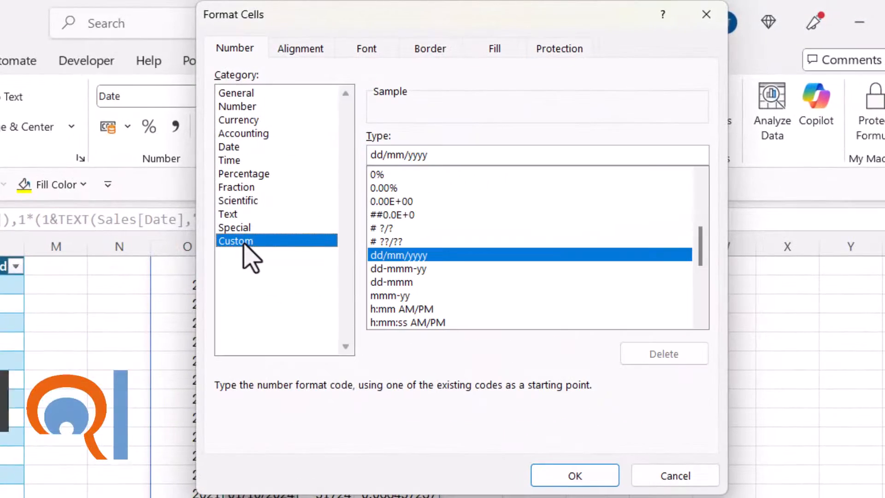
drag(433, 154, 302, 138)
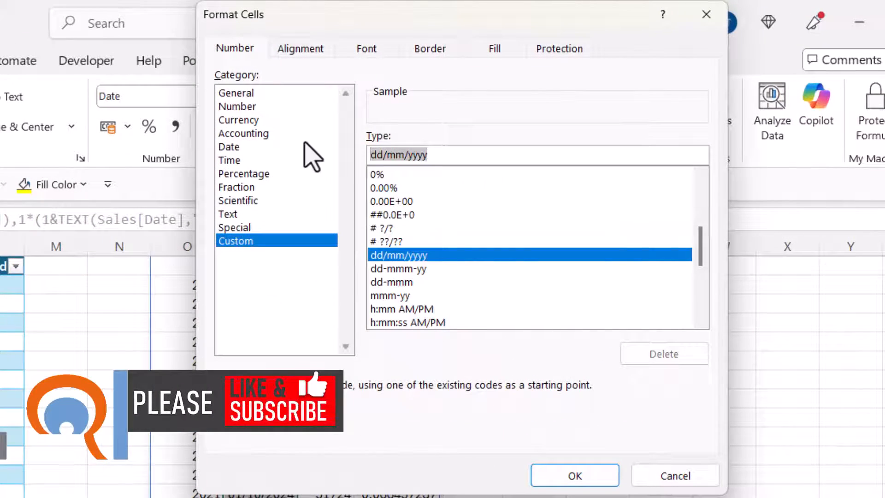
text(mmmm)
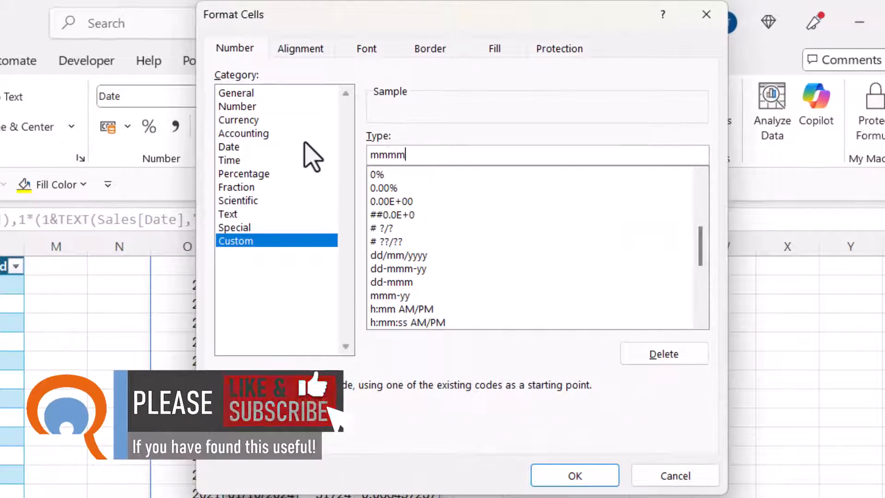
click(558, 473)
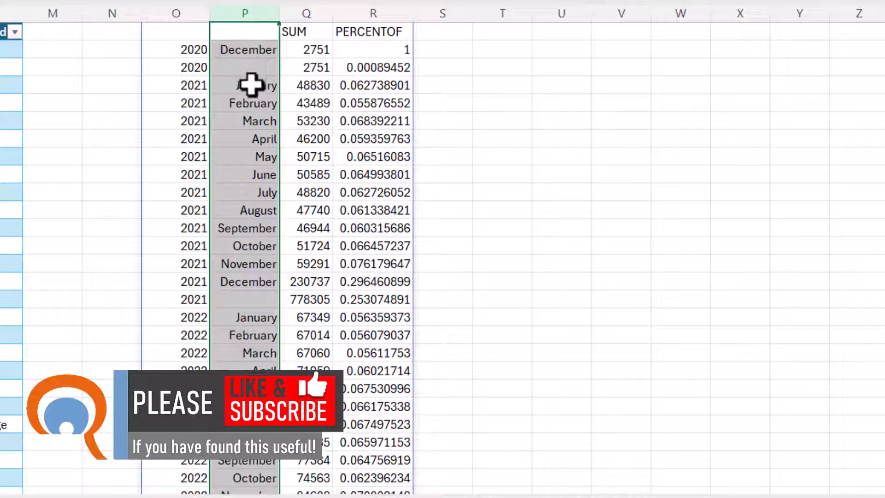
scroll(309, 321, down, 8)
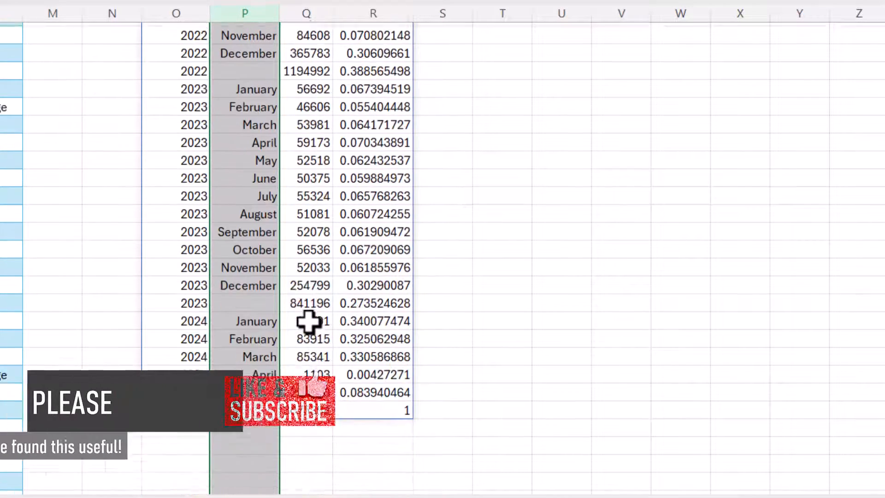
scroll(305, 316, up, 8)
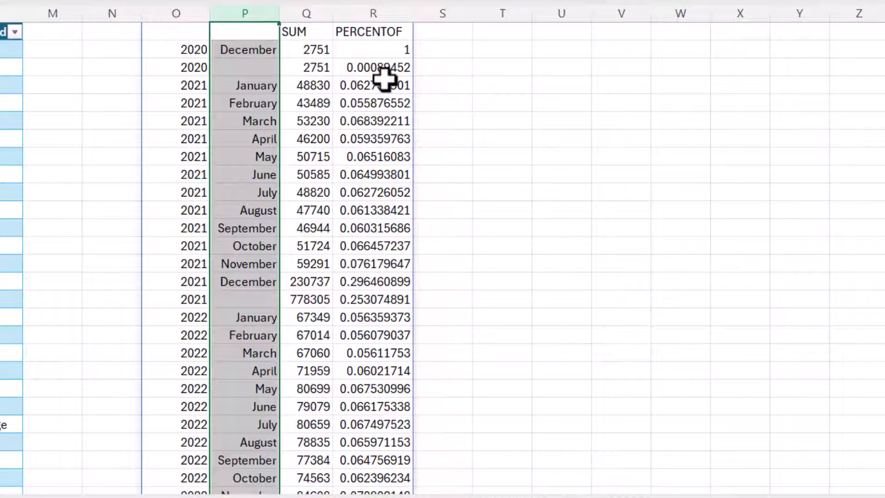
Format column Q as currency with two decimals and column R as percentages with one decimal place
click(304, 10)
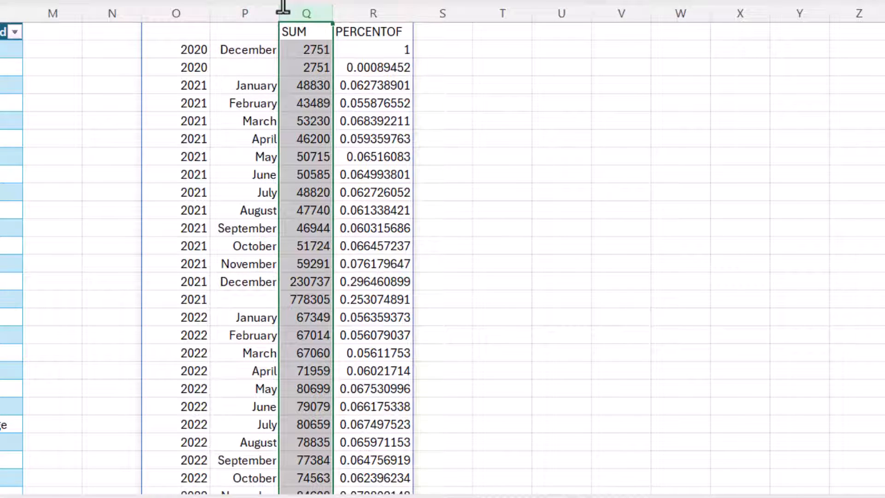
key(ctrl+shift+4)
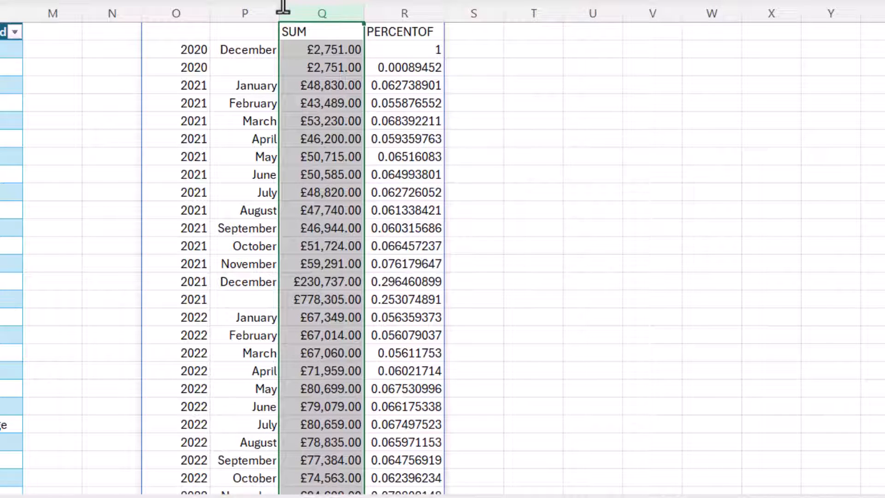
click(409, 9)
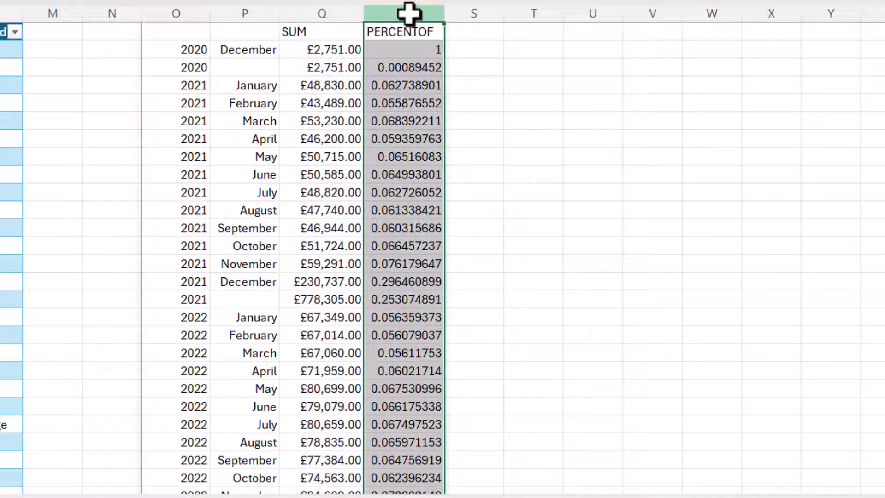
key(ctrl+shift+5)
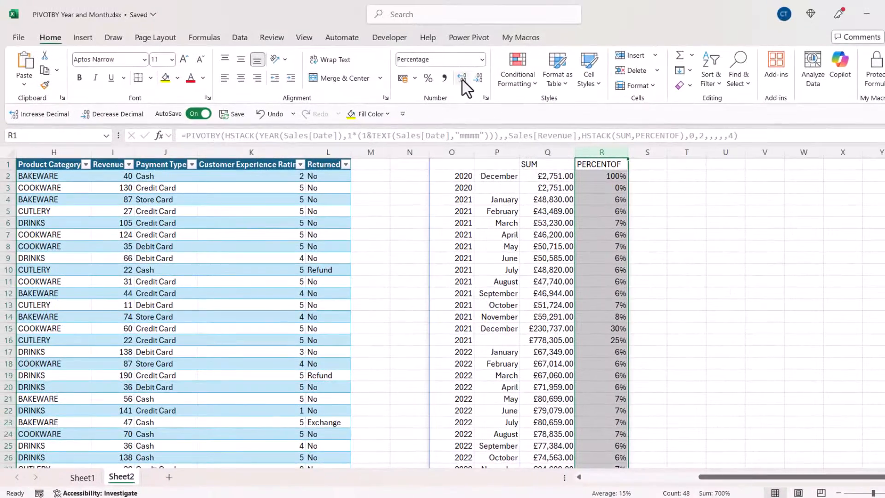
click(463, 78)
click(463, 78)
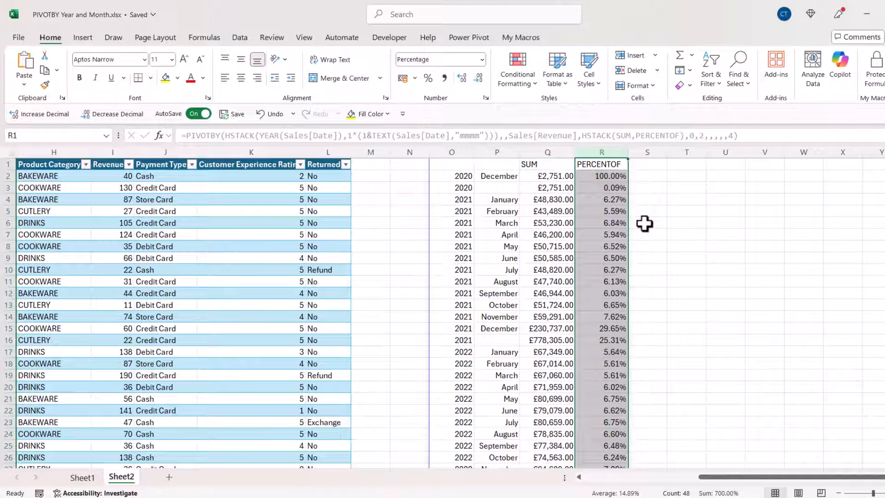
key(ctrl+z)
Start a formula-based conditional formatting rule for columns O to R, from row 2 down to the last sheet row
drag(458, 176, 604, 180)
key(ctrl+shift+Down)
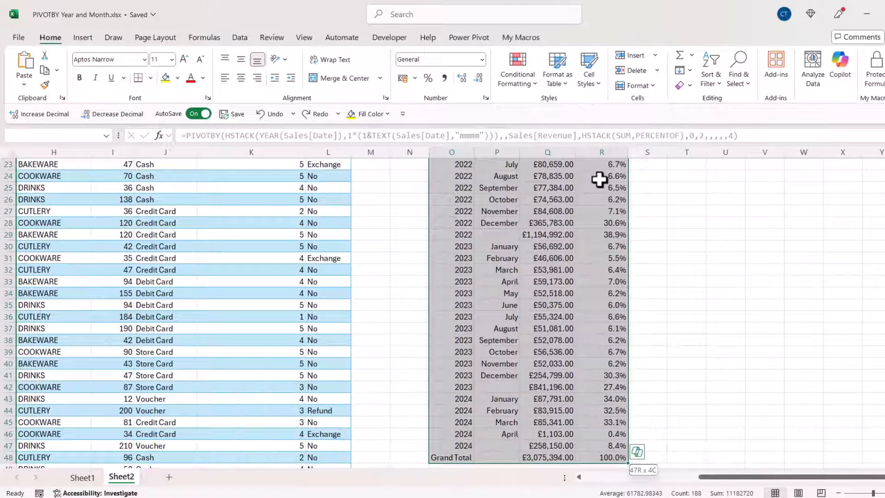
key(ctrl+shift+Down)
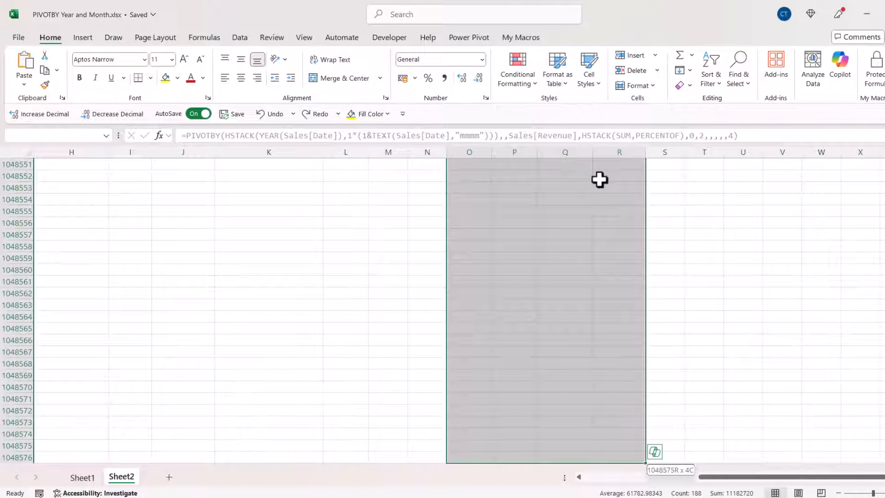
key(ctrl+BackSpace)
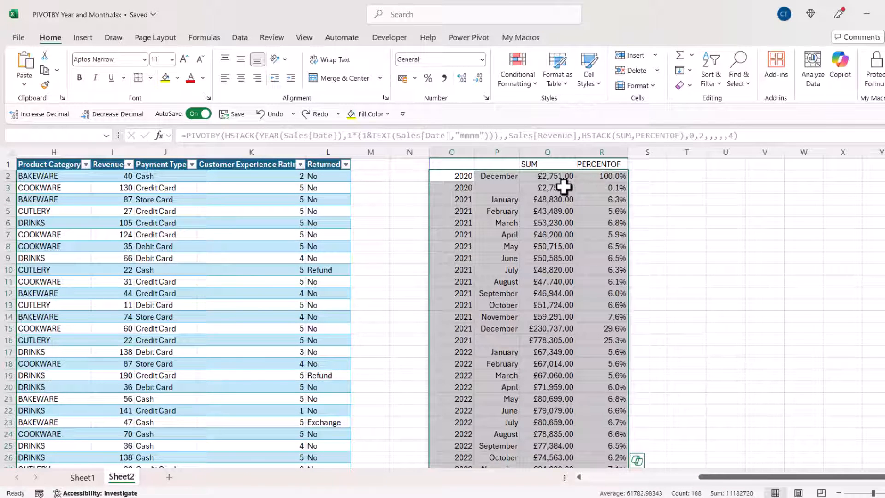
click(524, 85)
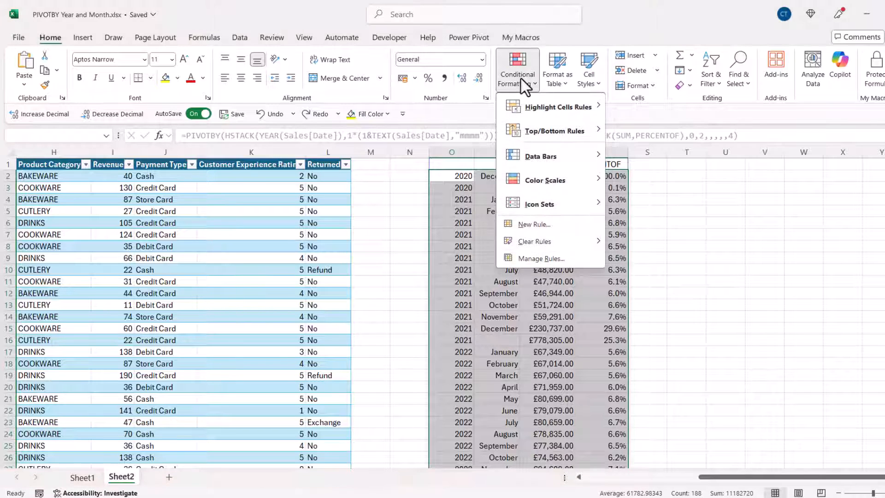
click(534, 224)
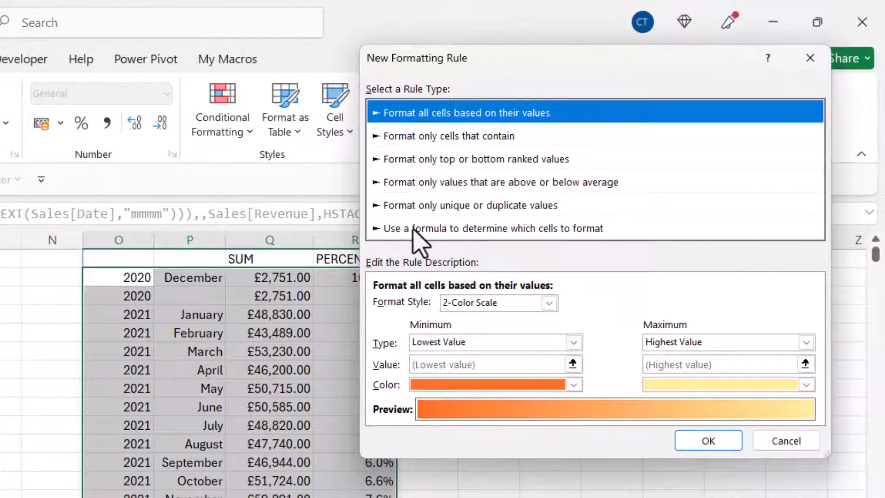
click(479, 206)
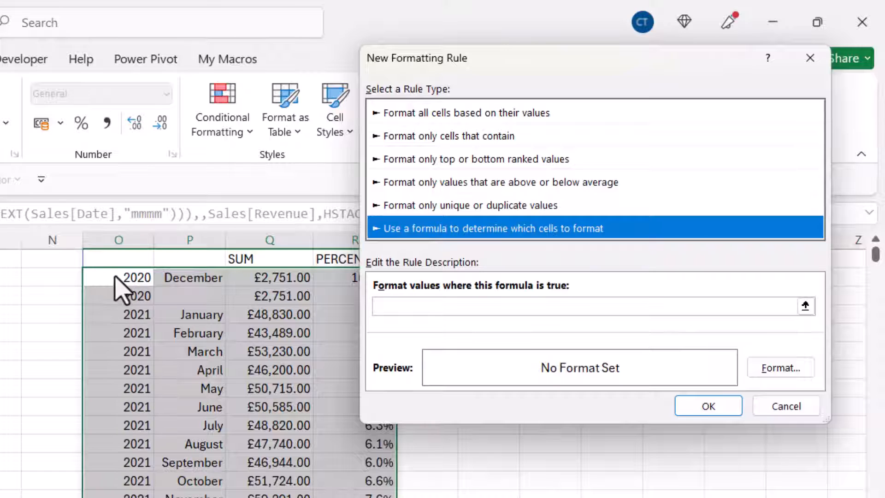
Enter =countblank($O2:$R2)=1 as the formatting rule's formula, with only the columns locked
click(397, 306)
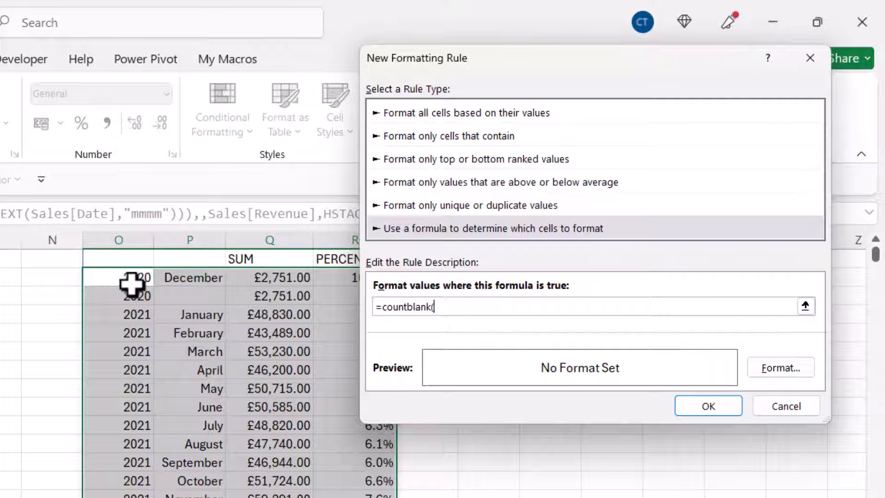
drag(514, 69, 585, 75)
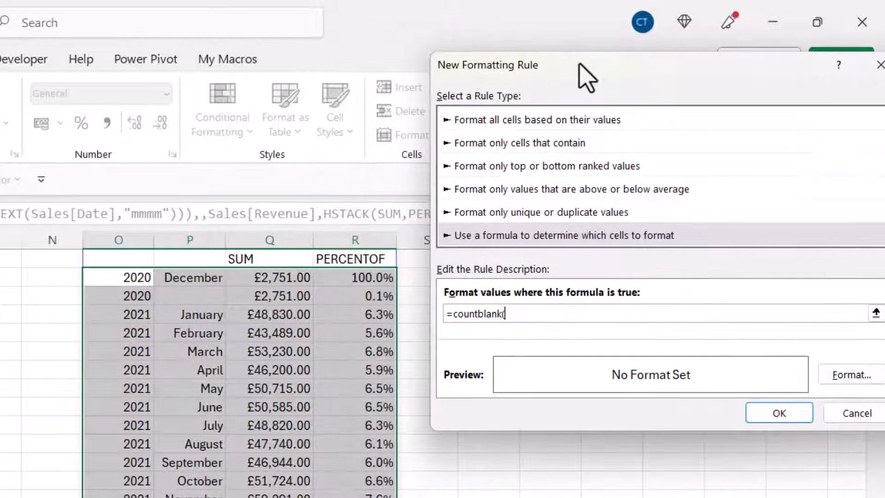
drag(129, 278, 352, 272)
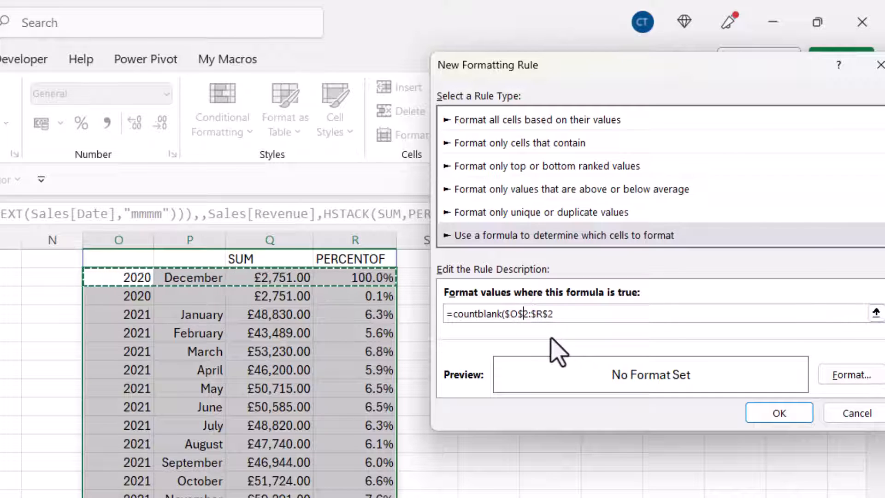
key(BackSpace)
key(BackSpace)
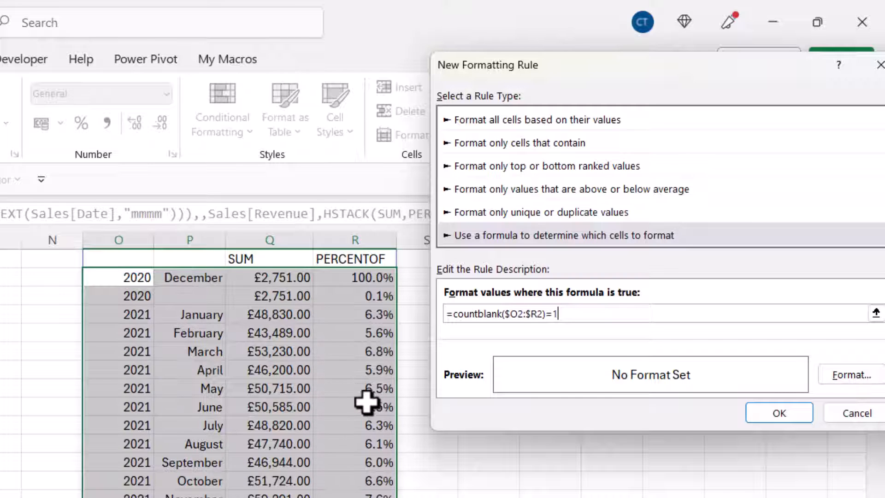
Give the subtotal rule a light grey fill and bold font, and apply it to the selected range
click(843, 375)
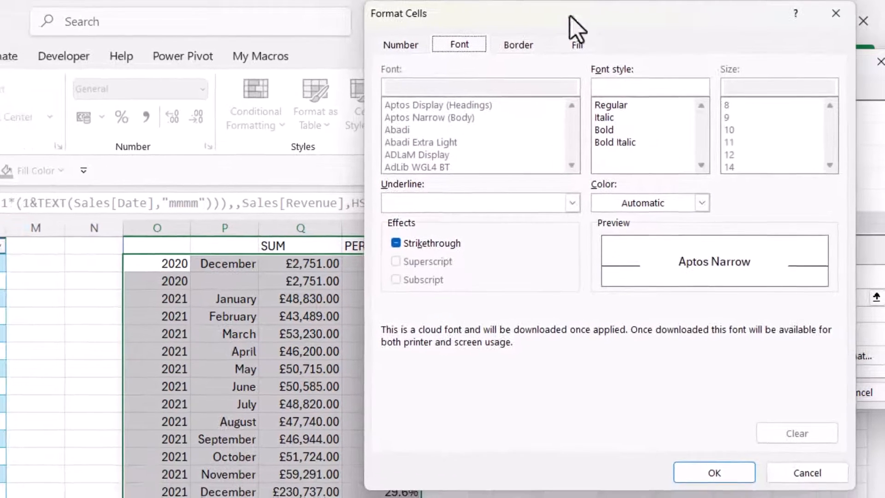
click(561, 47)
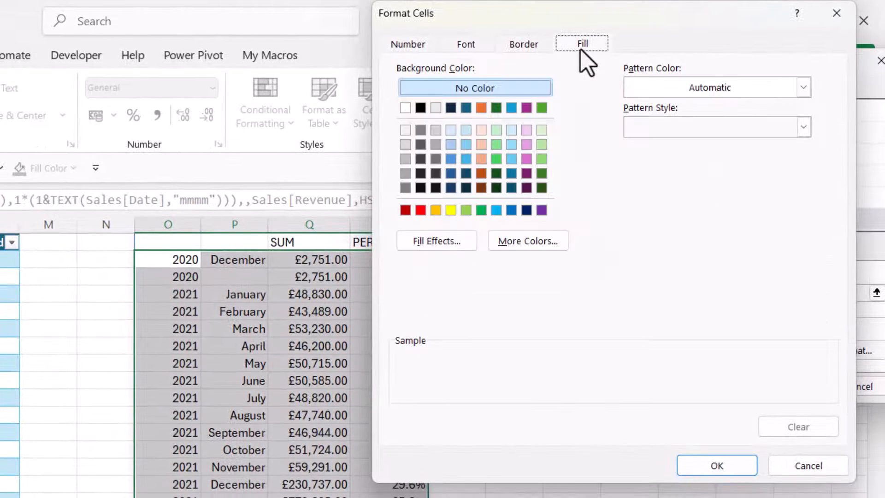
click(436, 130)
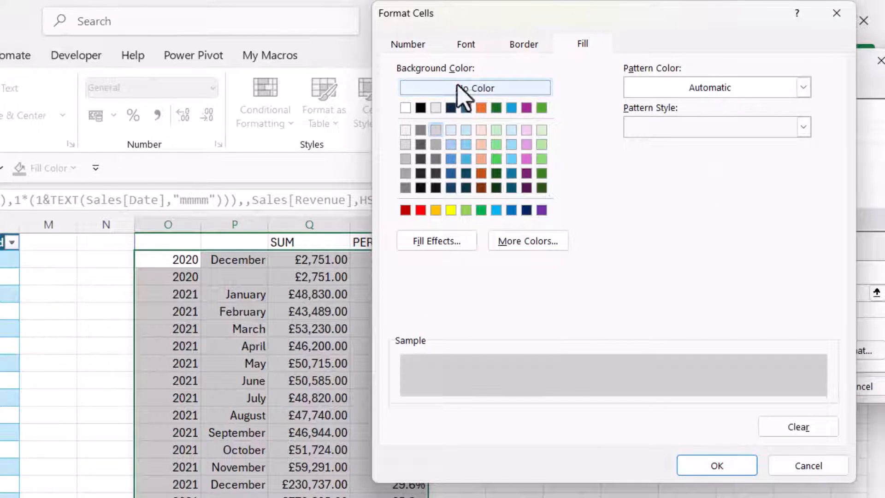
click(461, 46)
click(632, 127)
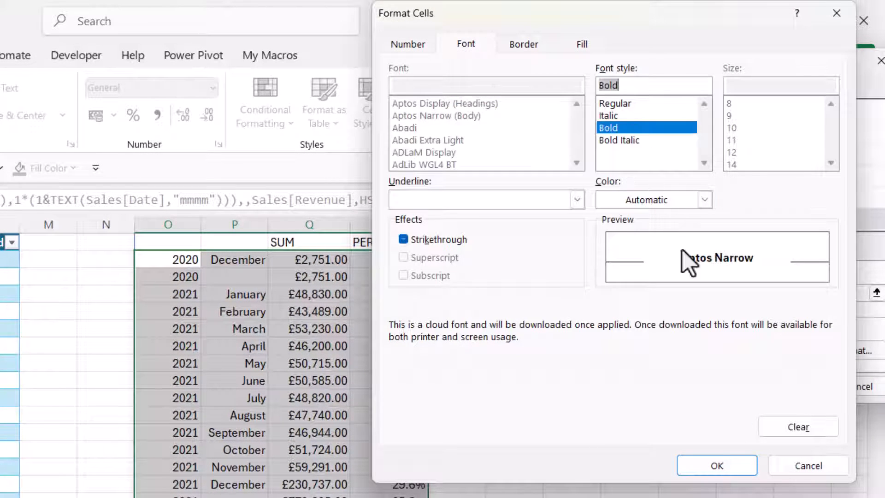
click(721, 464)
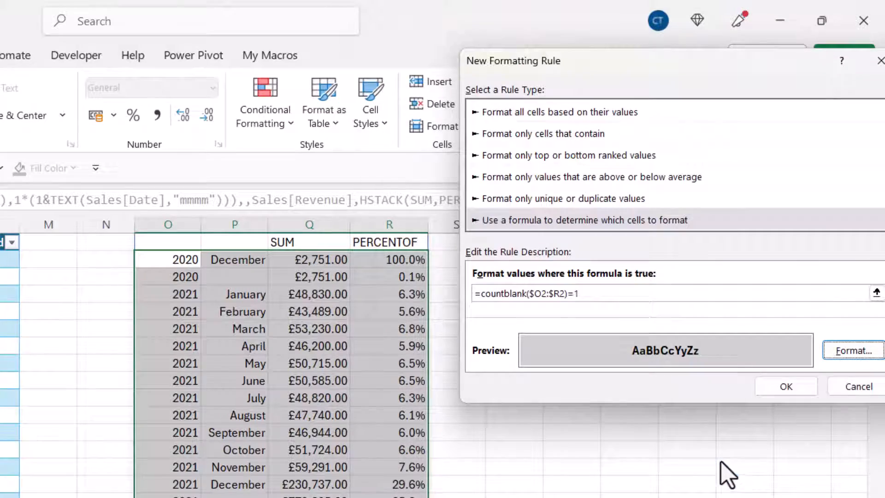
click(800, 389)
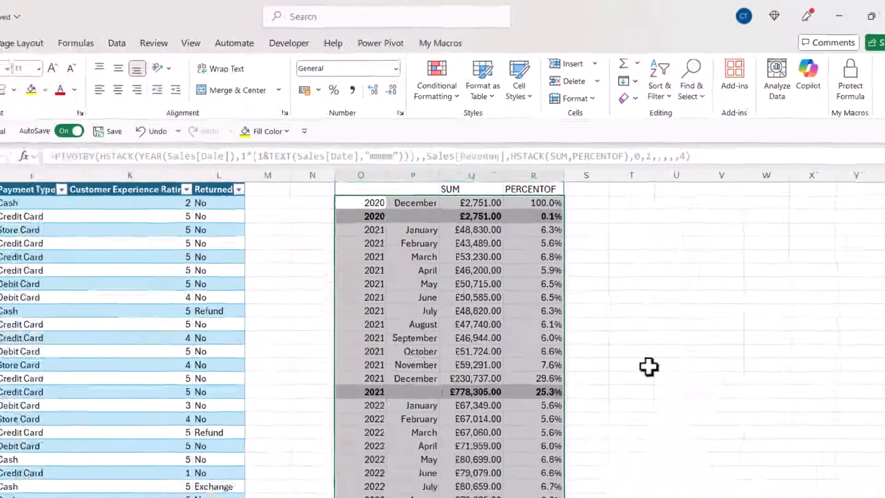
scroll(649, 366, down, 9)
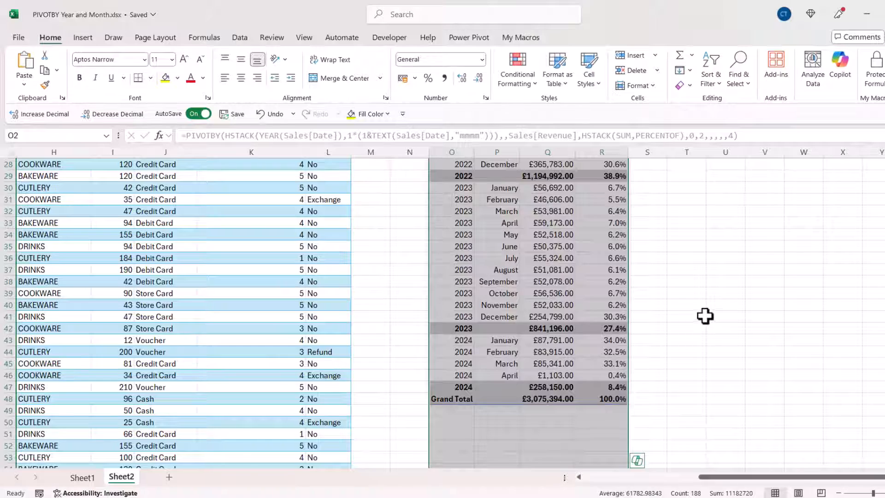
click(705, 316)
scroll(703, 314, up, 9)
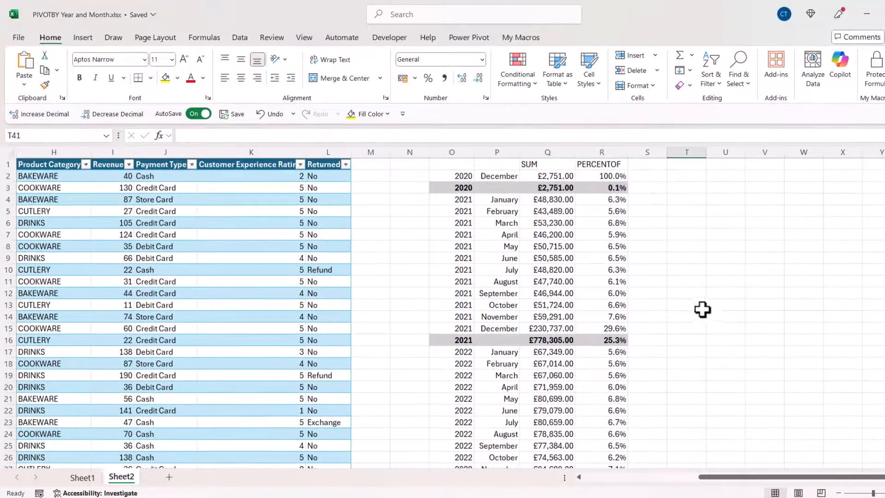
Format the header cells O1:R1 with a black fill and bold white text
drag(454, 161, 589, 164)
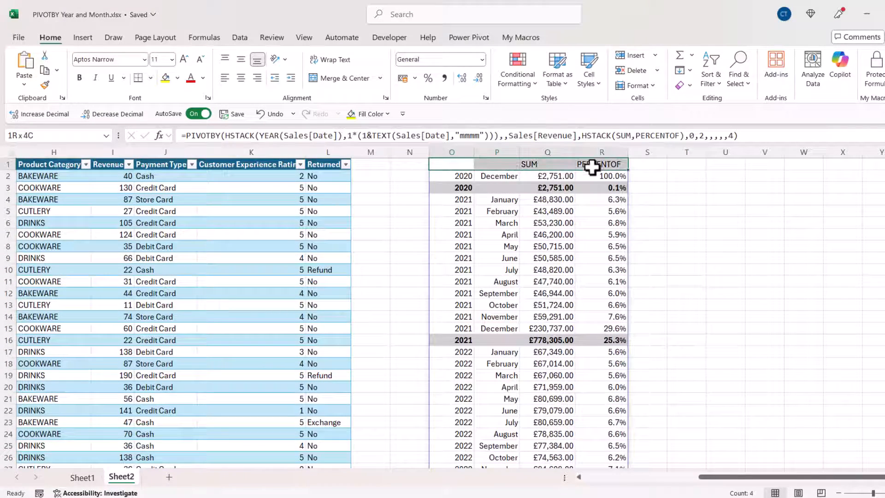
click(178, 76)
click(174, 132)
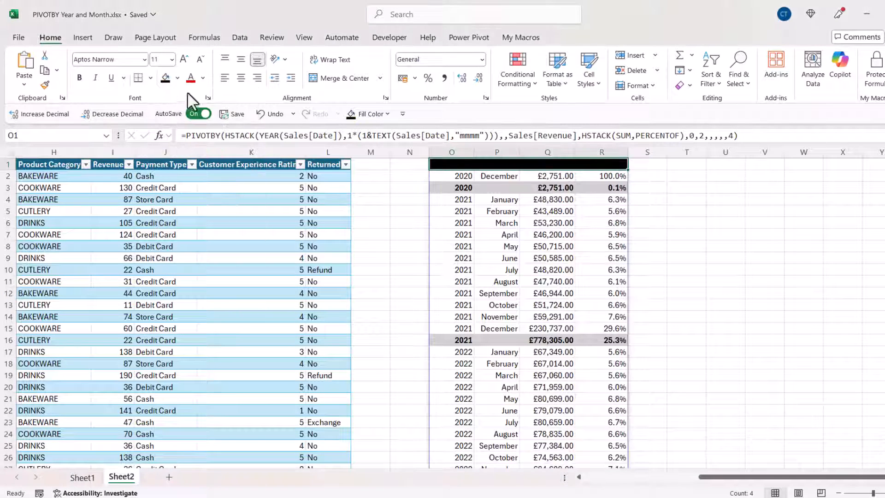
click(203, 77)
click(188, 154)
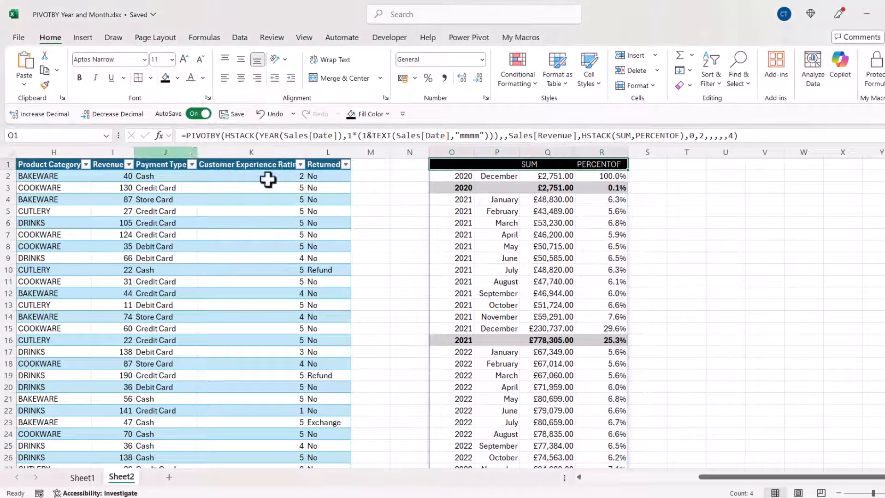
click(83, 76)
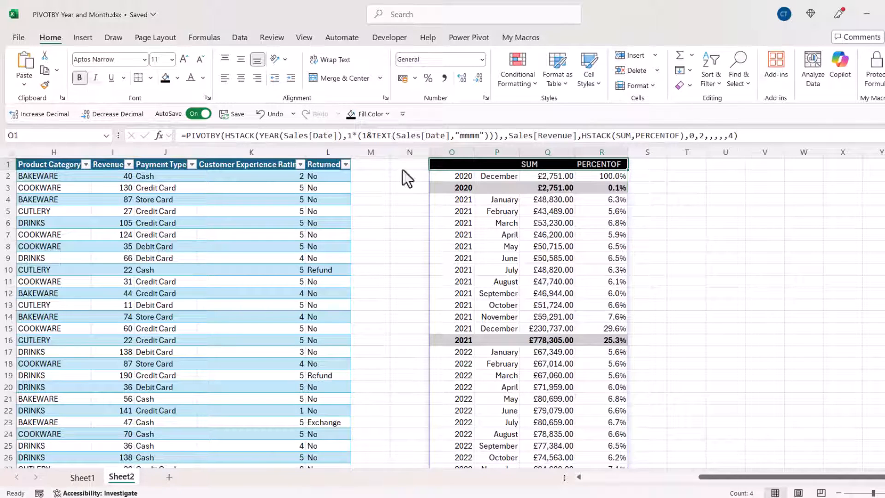
click(700, 249)
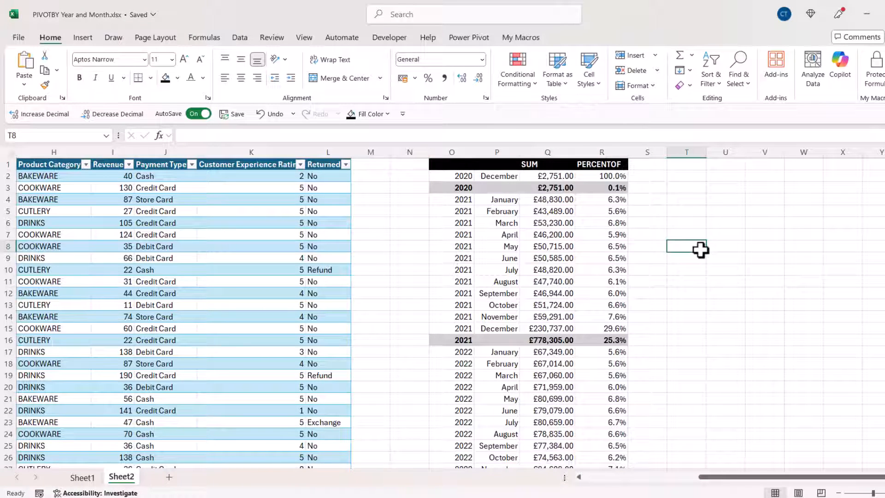